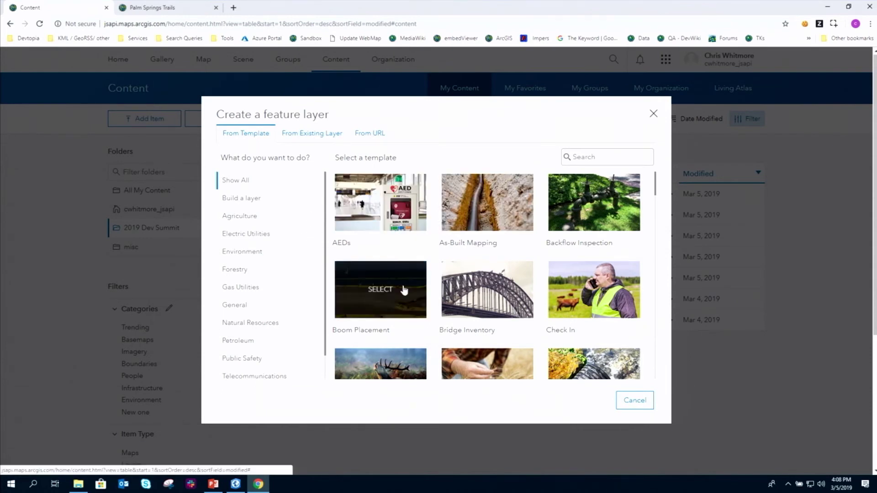
Search the feature layer templates for hydrants and start a new layer from the Hydrant Maintenance Inspections template
{"action": "left_click", "coordinate": [596, 153]}
{"action": "type", "text": "hyr"}
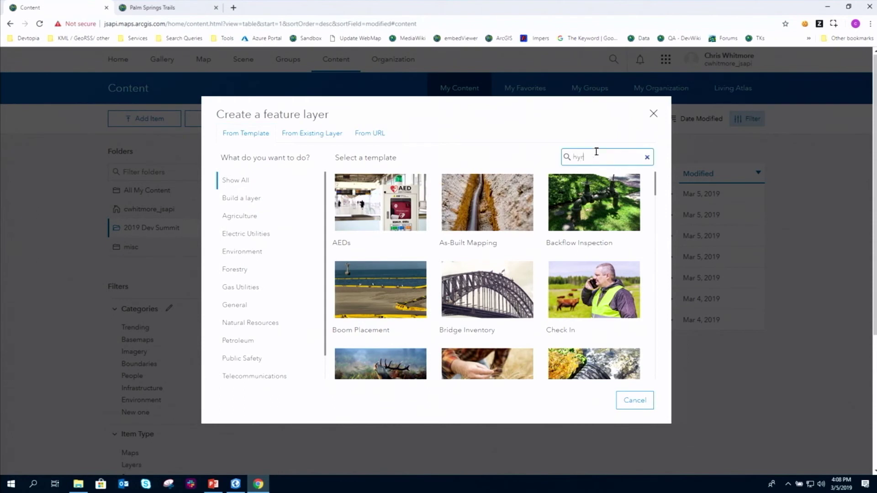
{"action": "key", "text": "BackSpace"}
{"action": "key", "text": "BackSpace"}
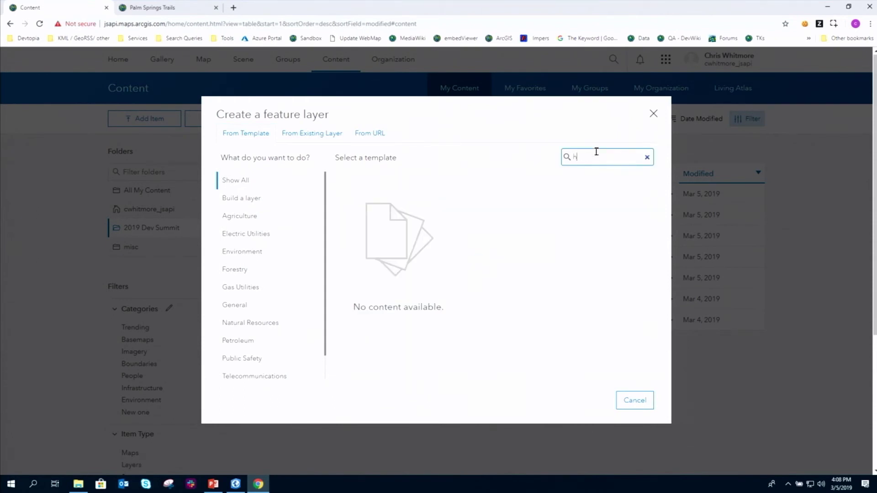
{"action": "type", "text": "ydrants"}
{"action": "left_click", "coordinate": [556, 208]}
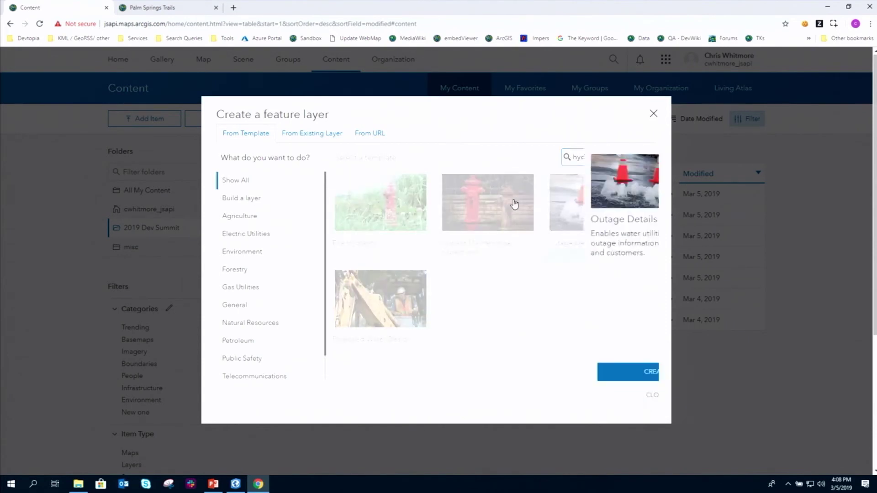
{"action": "left_click", "coordinate": [470, 338]}
{"action": "left_click", "coordinate": [463, 224]}
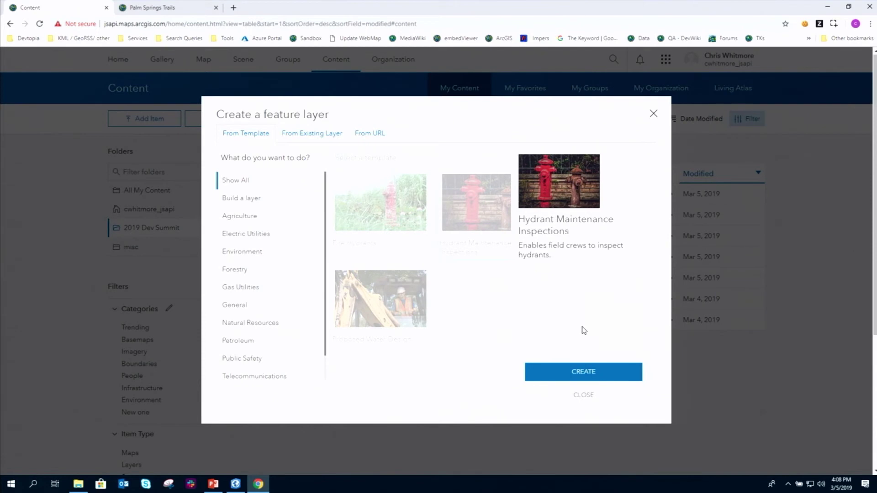
{"action": "left_click", "coordinate": [598, 371]}
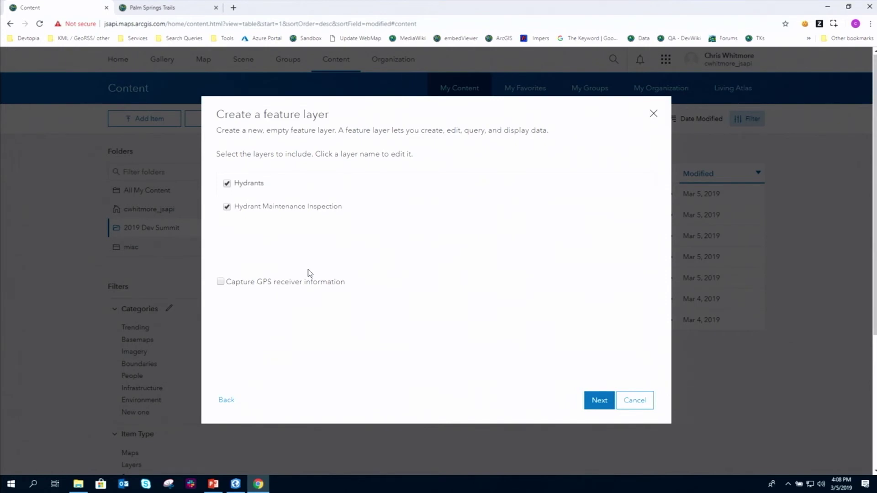
Enable capturing GPS receiver information, keep the default extent, and create the layer with the title "hydrants demo 2"
{"action": "left_click", "coordinate": [221, 283]}
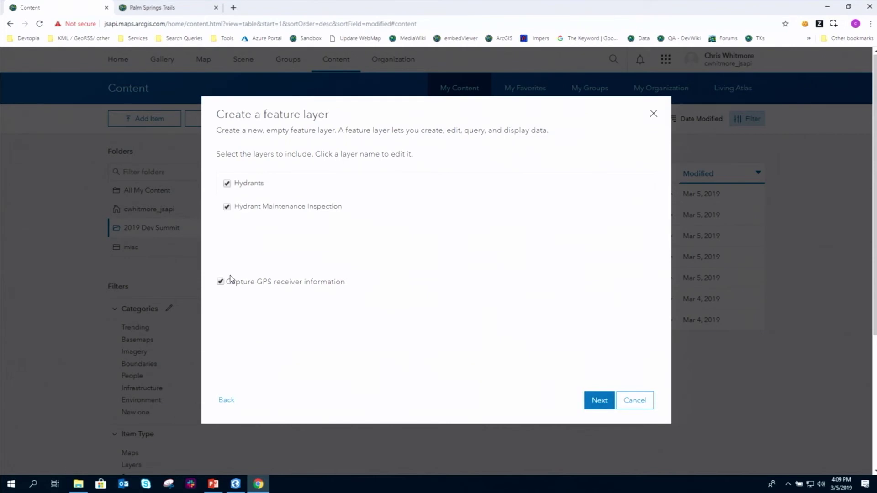
{"action": "left_click", "coordinate": [608, 399]}
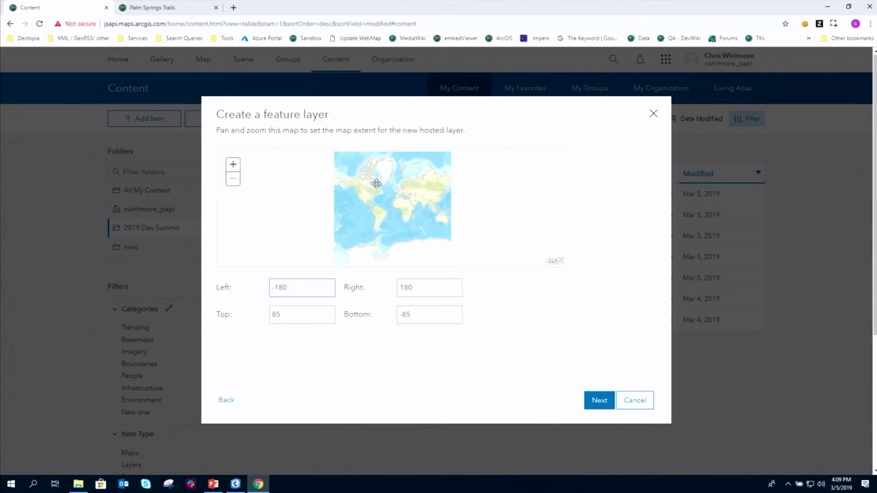
{"action": "left_click", "coordinate": [595, 402]}
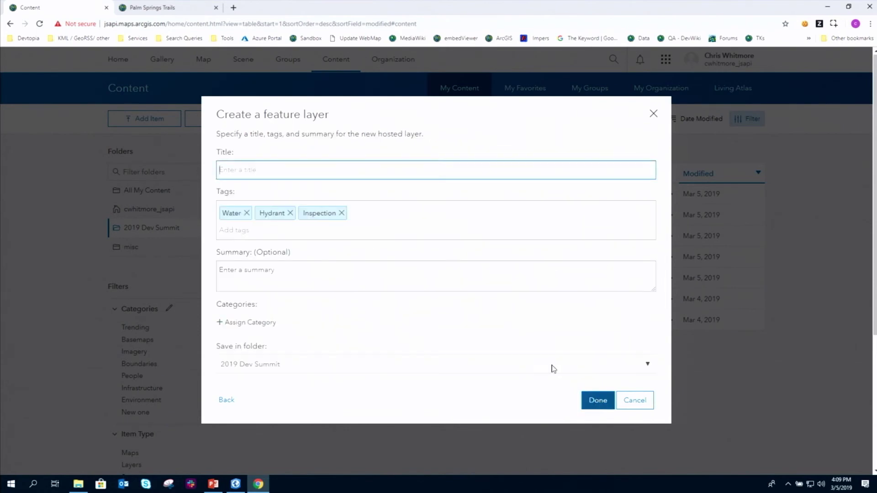
{"action": "type", "text": "hydrants demo 2"}
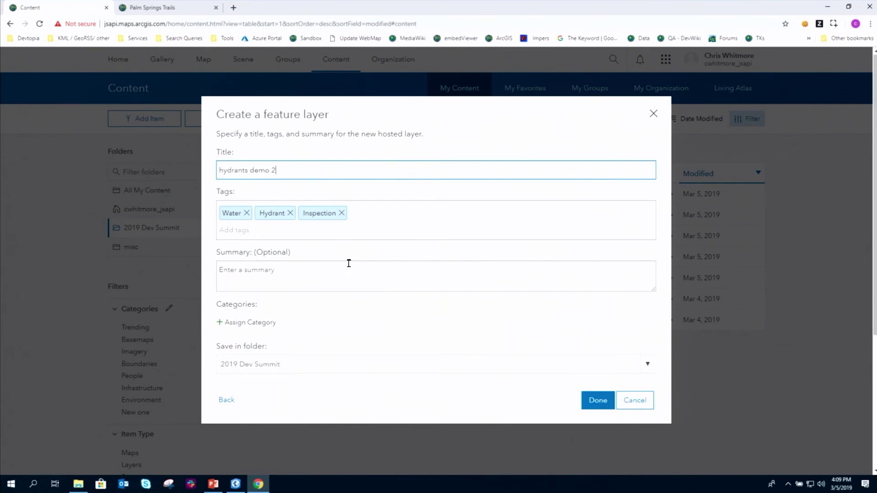
{"action": "left_click", "coordinate": [598, 401]}
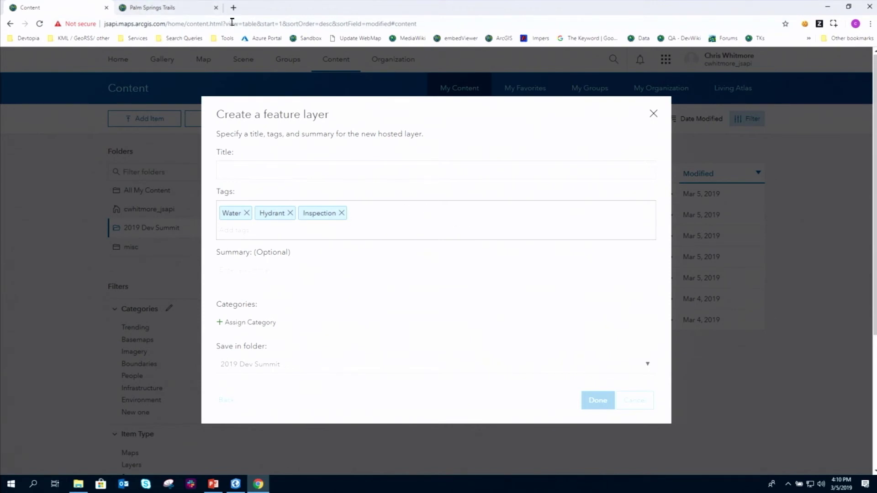
Open the portal content in a new browser tab and open the Hydrants demo feature layer from the 2019 Dev Summit folder
{"action": "left_click_drag", "start_coordinate": [185, 25], "coordinate": [237, 12]}
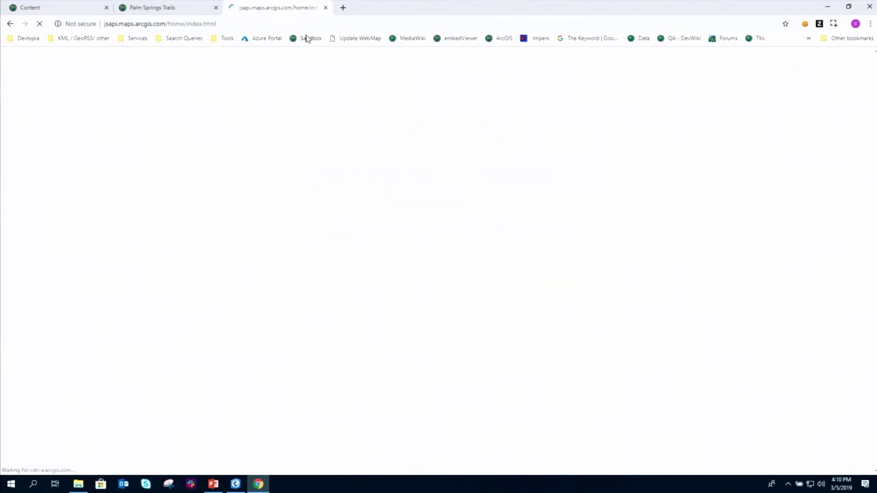
{"action": "left_click", "coordinate": [336, 61]}
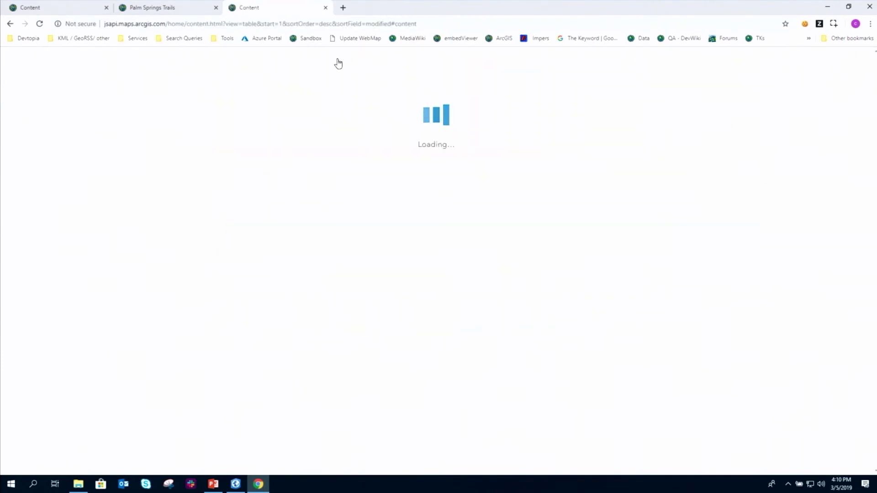
{"action": "left_click", "coordinate": [146, 228]}
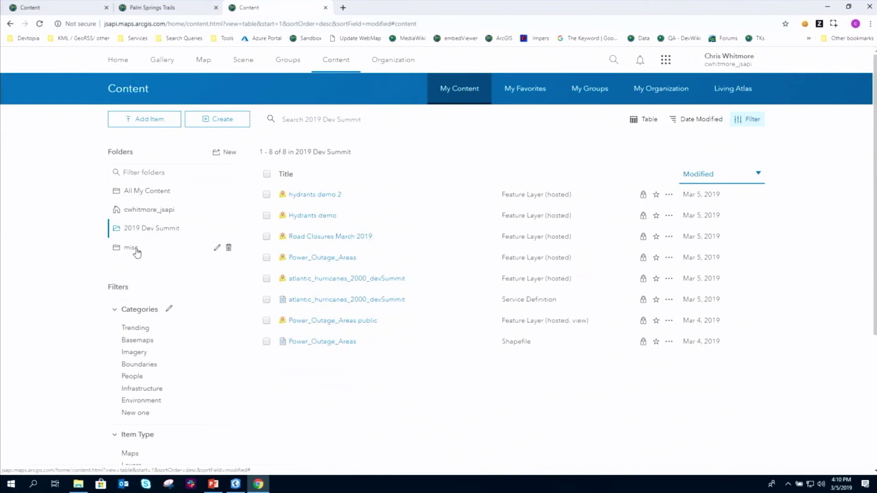
{"action": "left_click", "coordinate": [324, 215]}
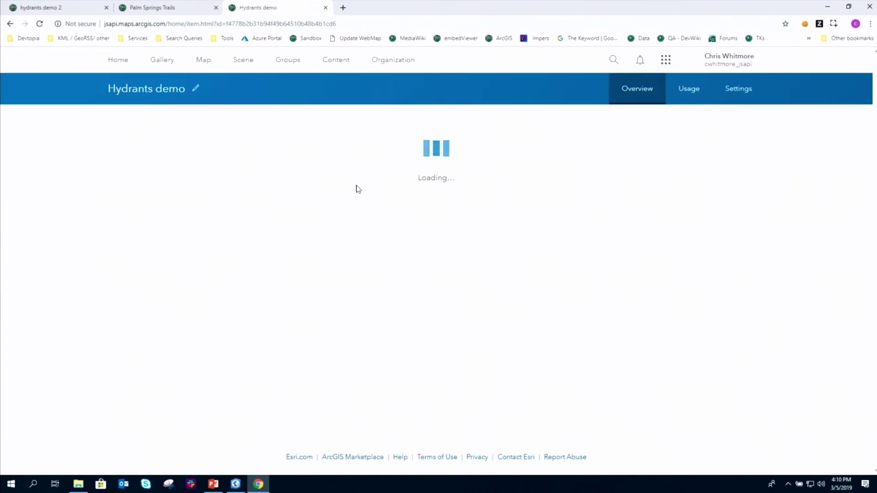
Review the Hydrants demo layer's editing and sync settings and its data table
{"action": "left_click", "coordinate": [749, 90]}
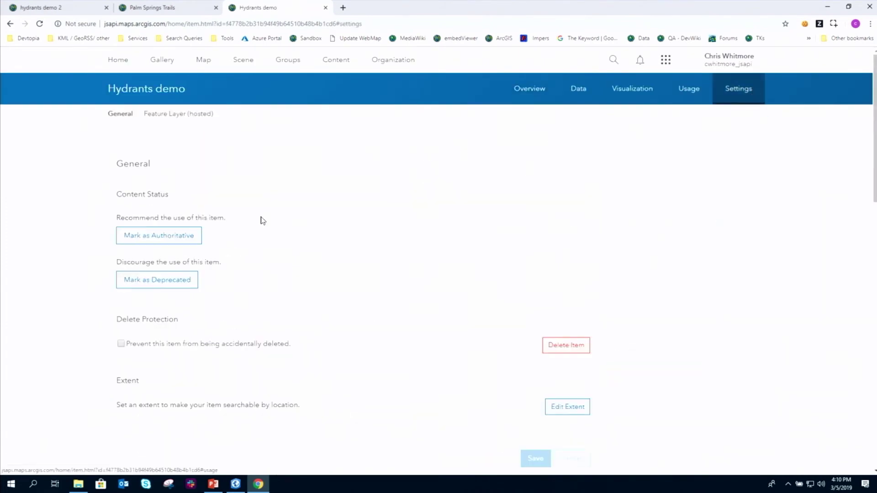
{"action": "scroll", "coordinate": [241, 252], "scroll_direction": "down", "scroll_amount": 8}
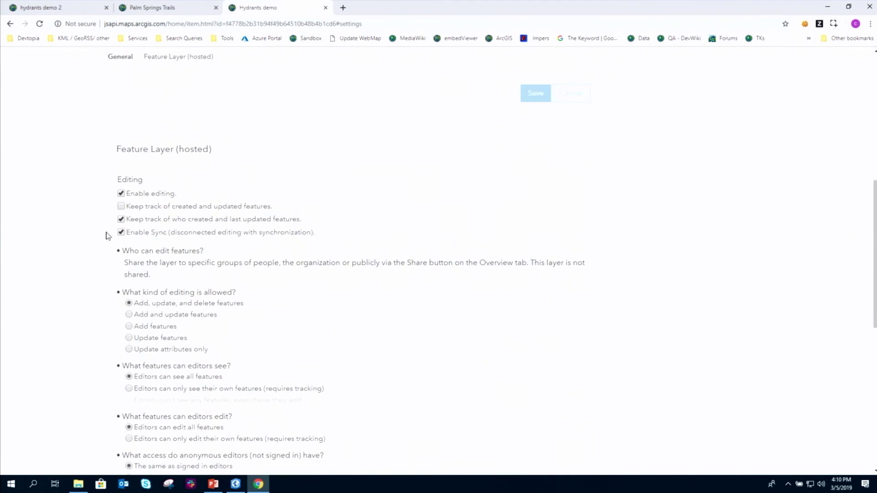
{"action": "scroll", "coordinate": [97, 251], "scroll_direction": "down", "scroll_amount": 2}
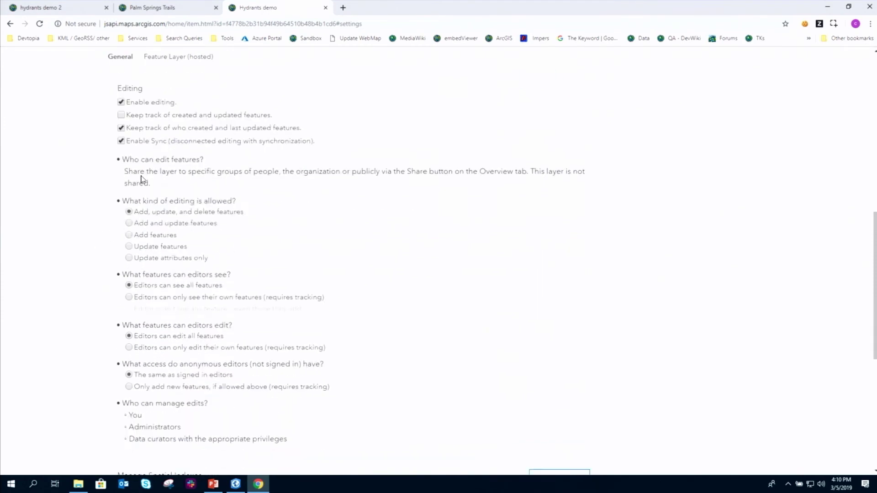
{"action": "scroll", "coordinate": [76, 304], "scroll_direction": "up", "scroll_amount": 10}
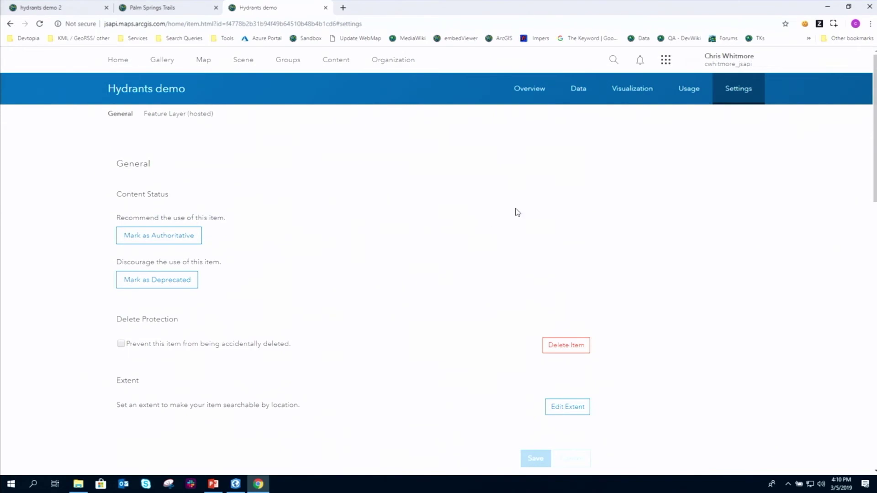
{"action": "left_click", "coordinate": [582, 91]}
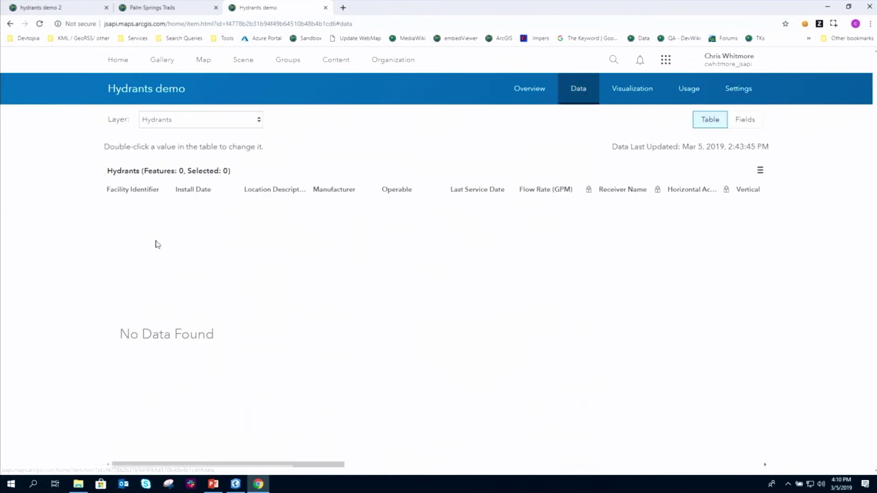
Add the Hydrants demo layer to a new map from its item overview
{"action": "left_click", "coordinate": [529, 90]}
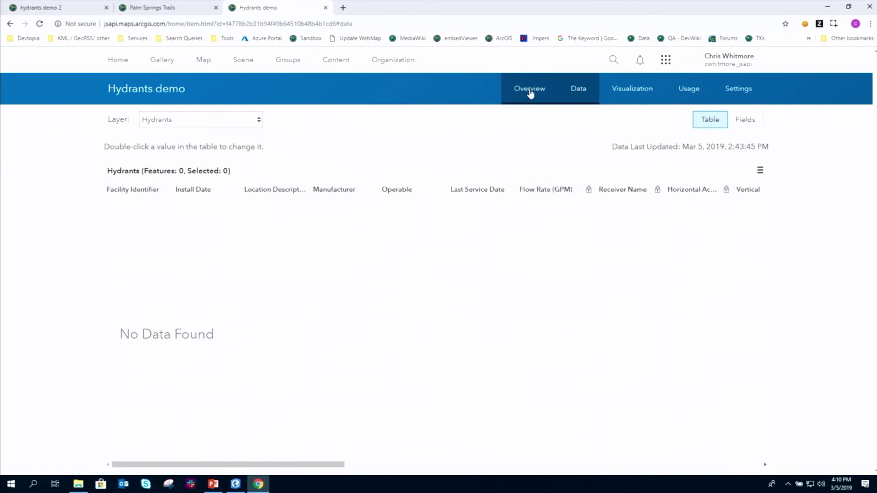
{"action": "left_click", "coordinate": [755, 128]}
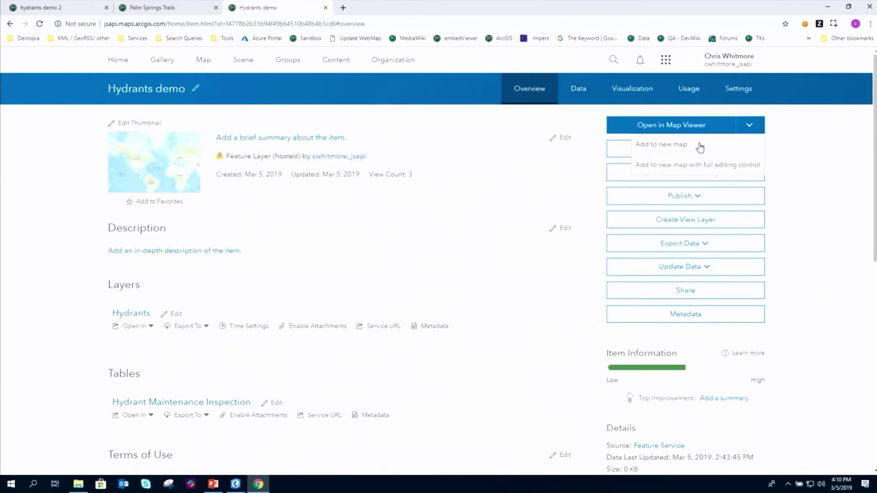
{"action": "left_click", "coordinate": [699, 145]}
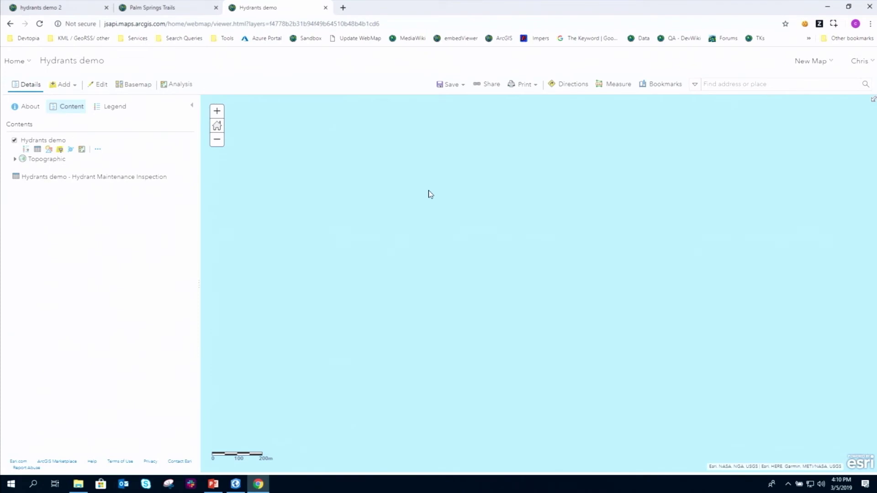
Find Palm Springs, CA, USA on the map and zoom in on the city
{"action": "left_click", "coordinate": [722, 84]}
{"action": "type", "text": "Palm Springs"}
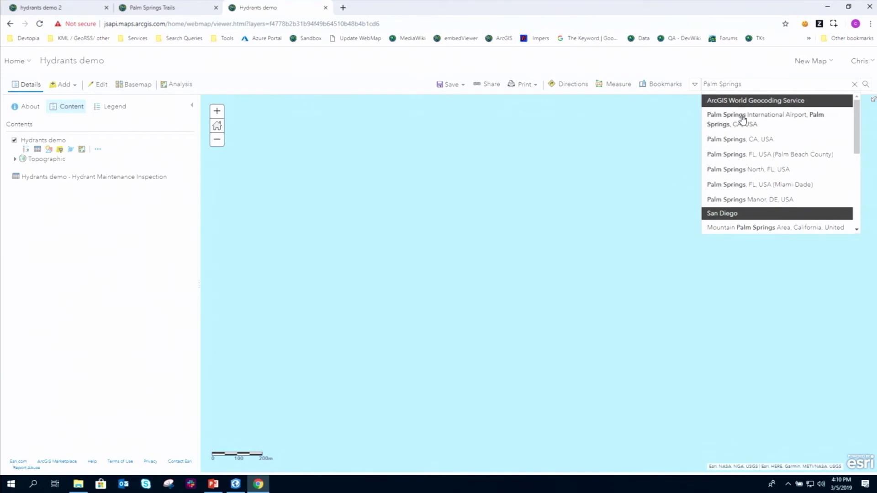
{"action": "left_click", "coordinate": [752, 140]}
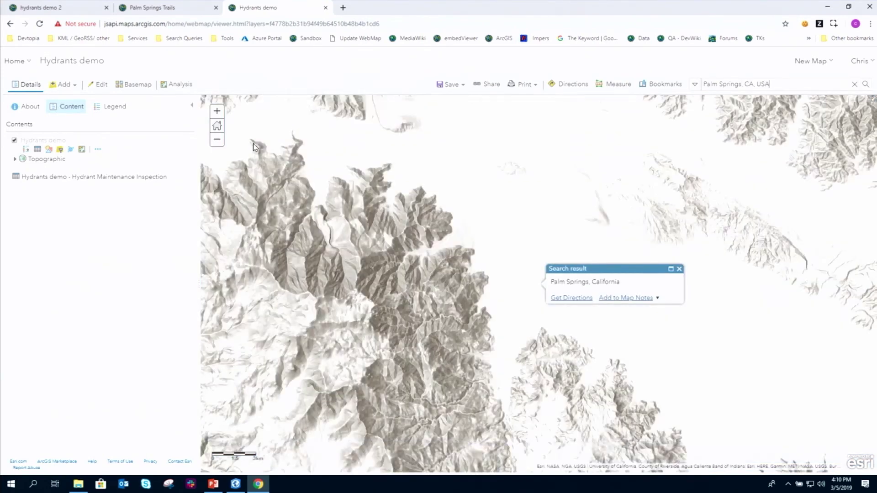
{"action": "double_click", "coordinate": [519, 275]}
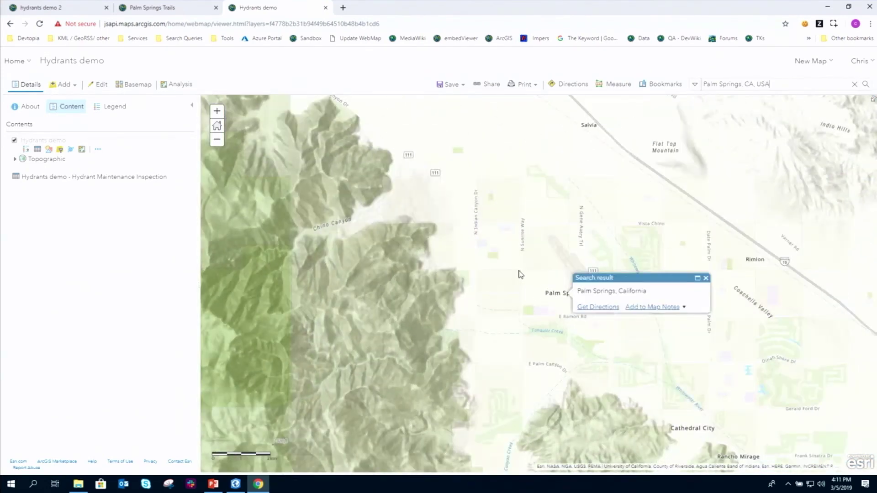
Save the map with the title "Hydrants demo" and the tag "demo", and close the search result popup
{"action": "left_click", "coordinate": [455, 86]}
{"action": "left_click", "coordinate": [455, 101]}
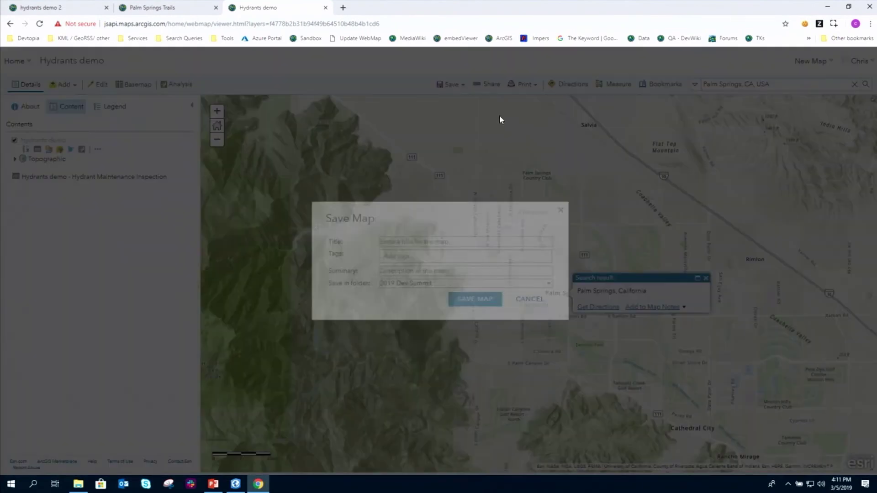
{"action": "left_click", "coordinate": [445, 241]}
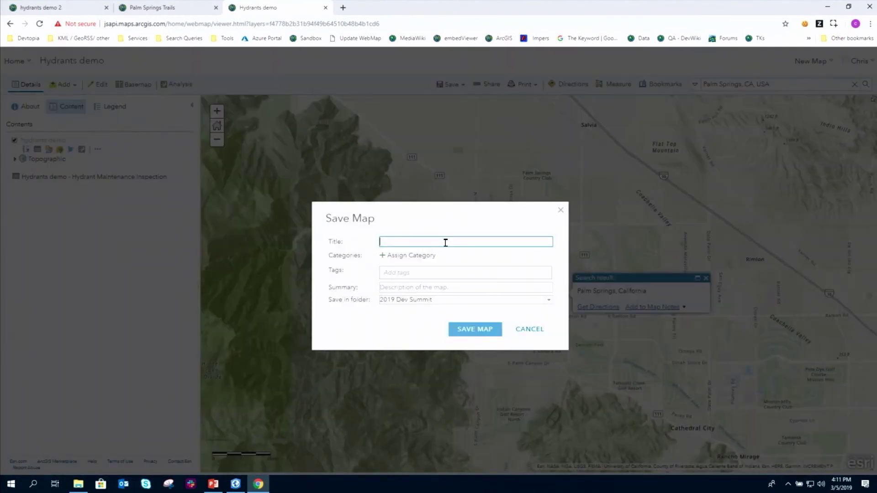
{"action": "type", "text": "Hydrants demo"}
{"action": "key", "text": "Tab"}
{"action": "type", "text": "demo"}
{"action": "key", "text": "Return"}
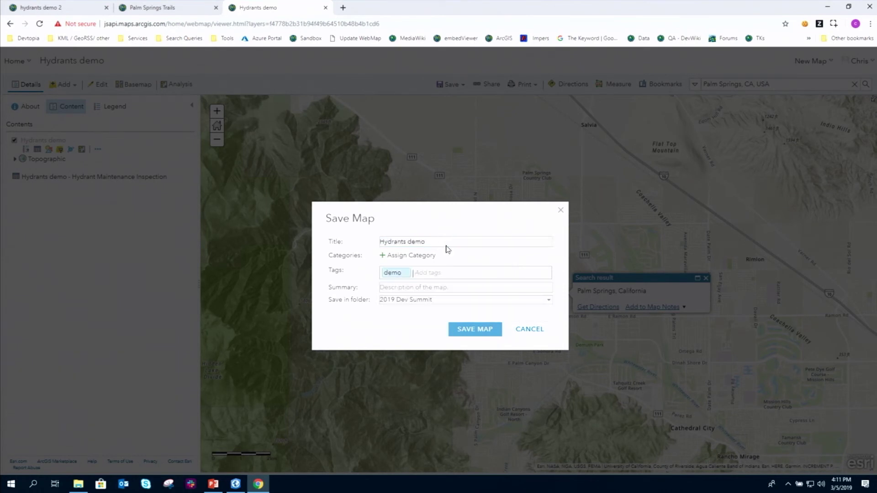
{"action": "left_click", "coordinate": [485, 333]}
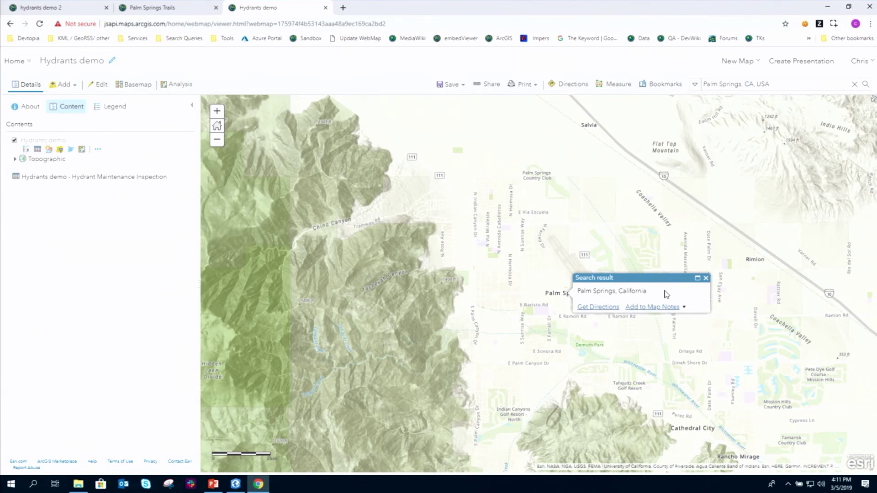
{"action": "left_click", "coordinate": [706, 278]}
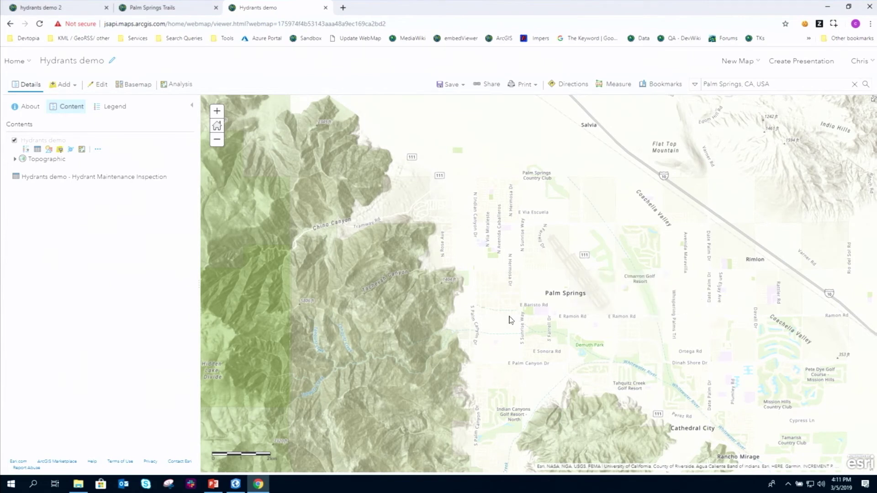
Open the saved web map's item details and bring up the advanced offline options in its settings
{"action": "left_click", "coordinate": [40, 114]}
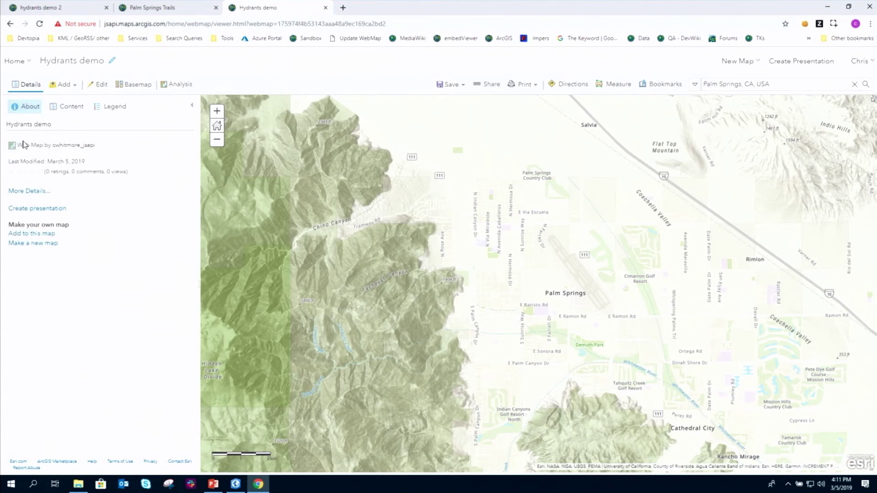
{"action": "left_click", "coordinate": [30, 197]}
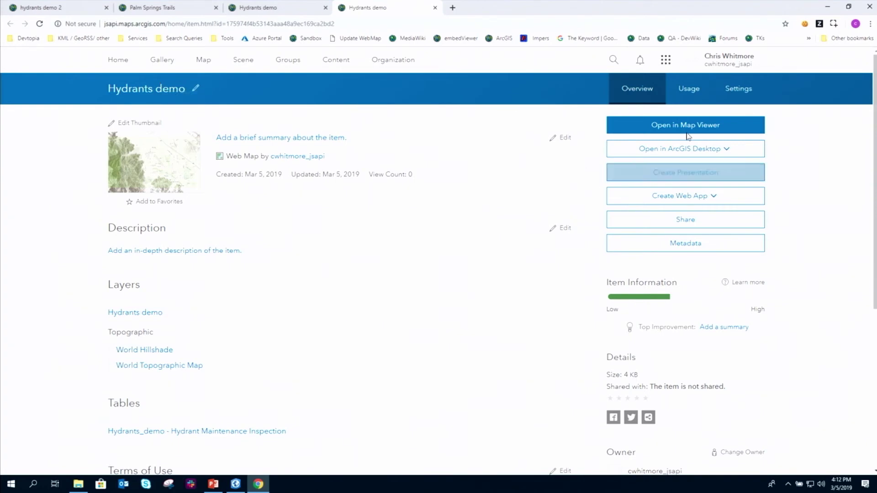
{"action": "left_click", "coordinate": [742, 95]}
{"action": "scroll", "coordinate": [215, 276], "scroll_direction": "down", "scroll_amount": 4}
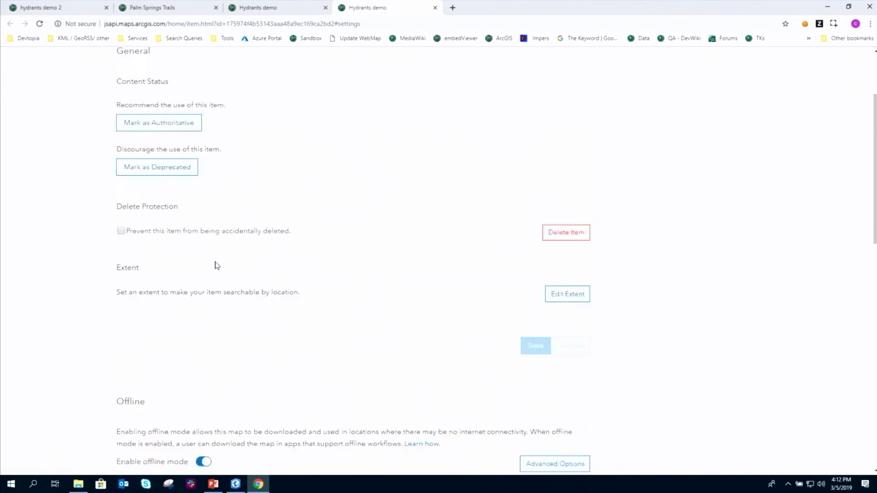
{"action": "scroll", "coordinate": [89, 293], "scroll_direction": "down", "scroll_amount": 2}
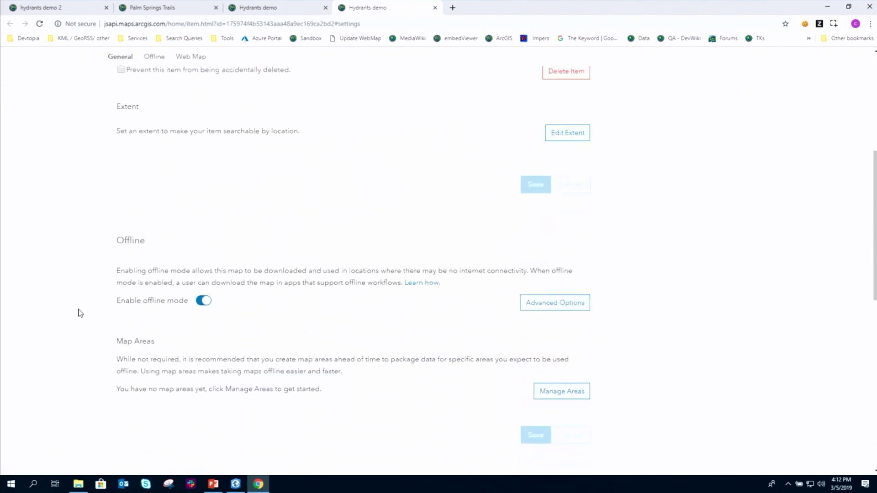
{"action": "left_click", "coordinate": [551, 306]}
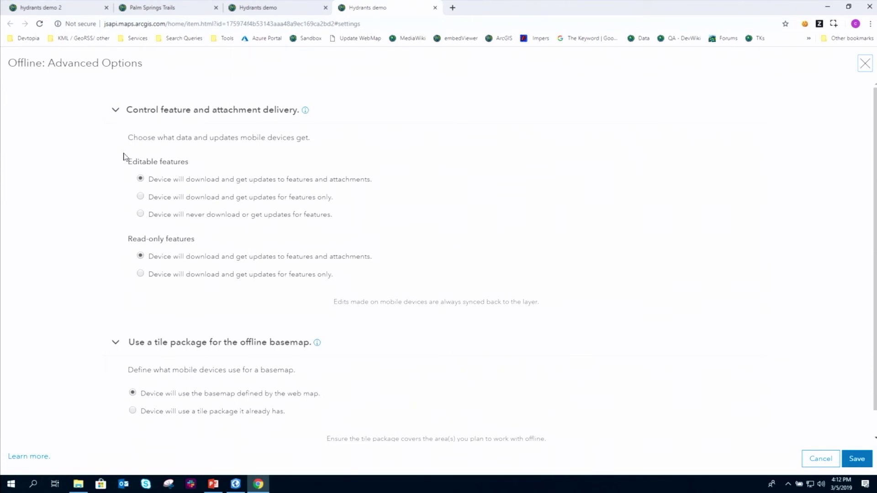
Try features-only delivery for editable features and the on-device tile package option for the basemap, and discard the advanced offline changes
{"action": "scroll", "coordinate": [116, 152], "scroll_direction": "down", "scroll_amount": 1}
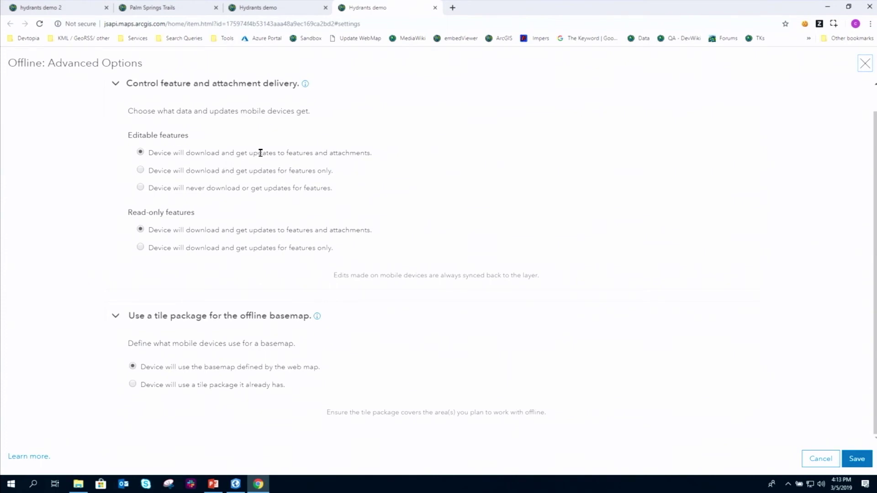
{"action": "left_click", "coordinate": [152, 170]}
{"action": "left_click", "coordinate": [132, 385]}
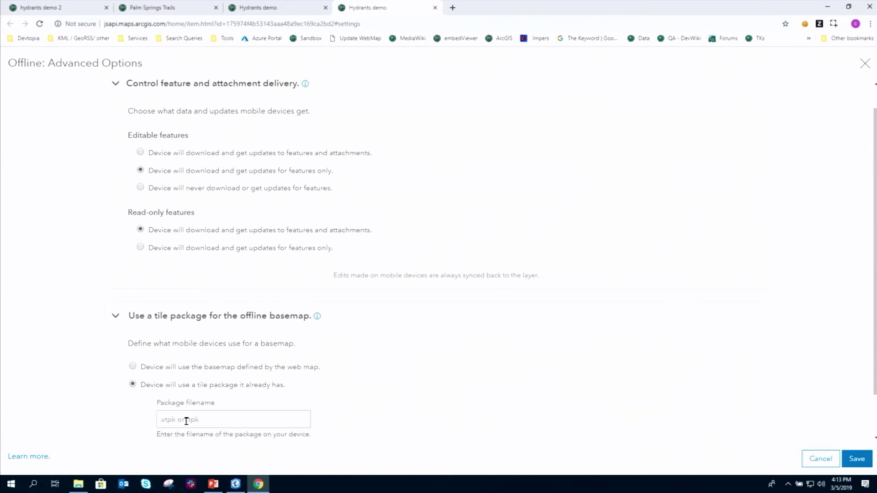
{"action": "left_click", "coordinate": [210, 417]}
{"action": "scroll", "coordinate": [219, 420], "scroll_direction": "down", "scroll_amount": 1}
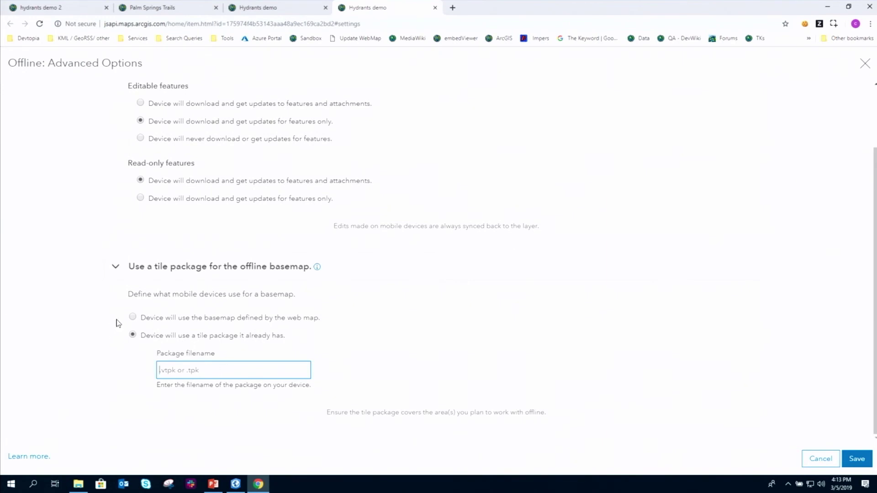
{"action": "left_click", "coordinate": [132, 317]}
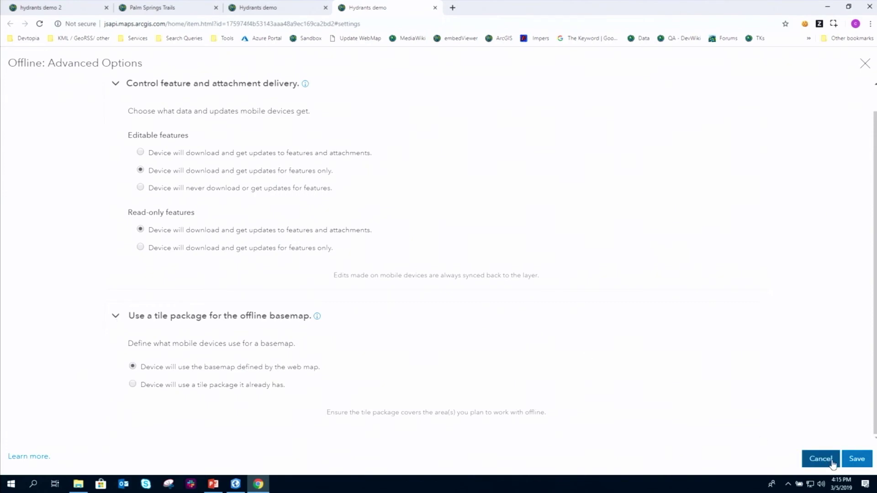
{"action": "left_click", "coordinate": [813, 460]}
{"action": "scroll", "coordinate": [54, 292], "scroll_direction": "down", "scroll_amount": 2}
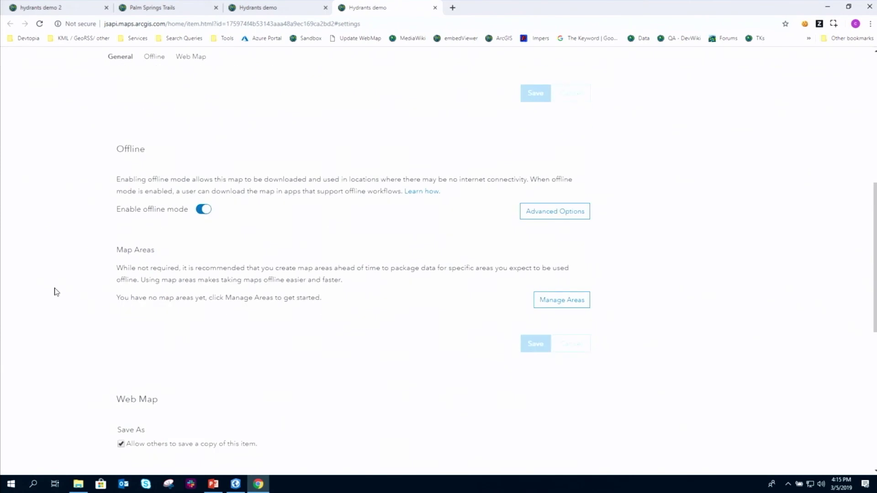
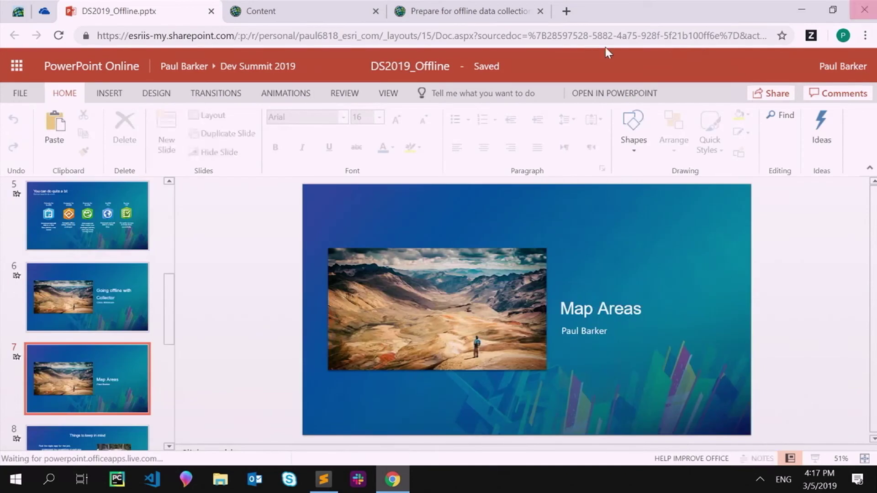
Switch to the Content page, go to the settings of the San Diego Streets web map, and bring up its offline map area management
{"action": "left_click", "coordinate": [299, 12]}
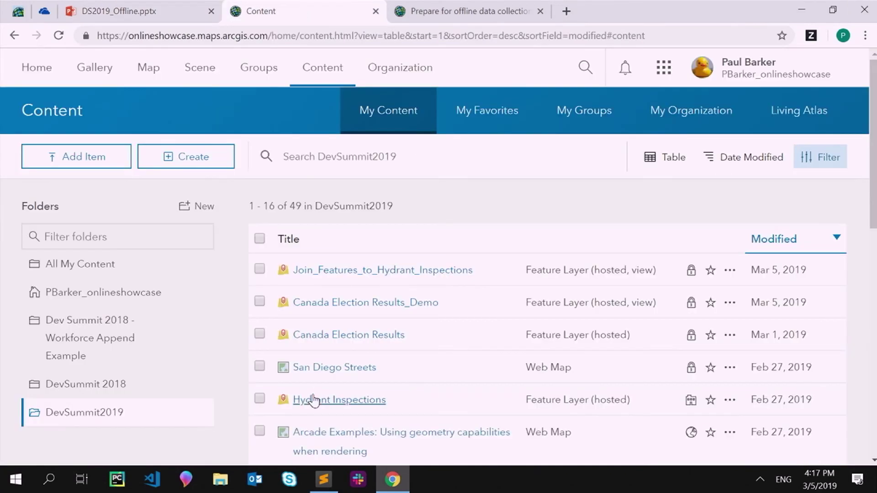
{"action": "left_click", "coordinate": [355, 369]}
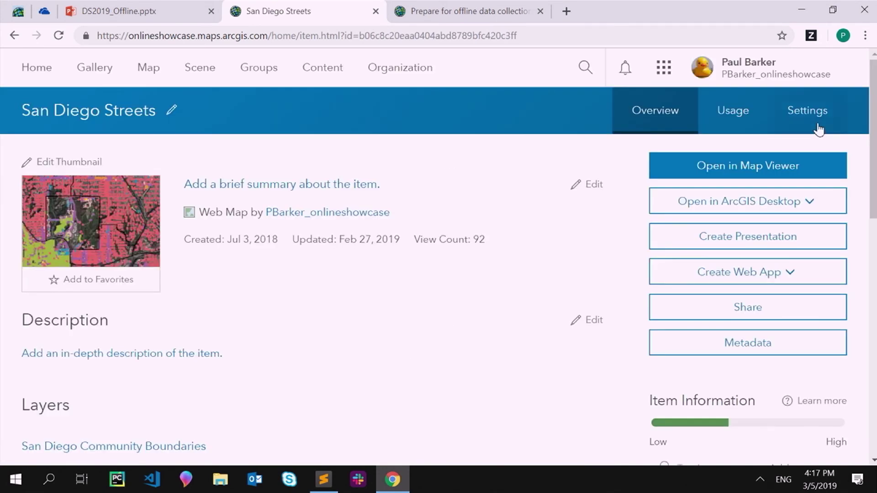
{"action": "left_click", "coordinate": [801, 126]}
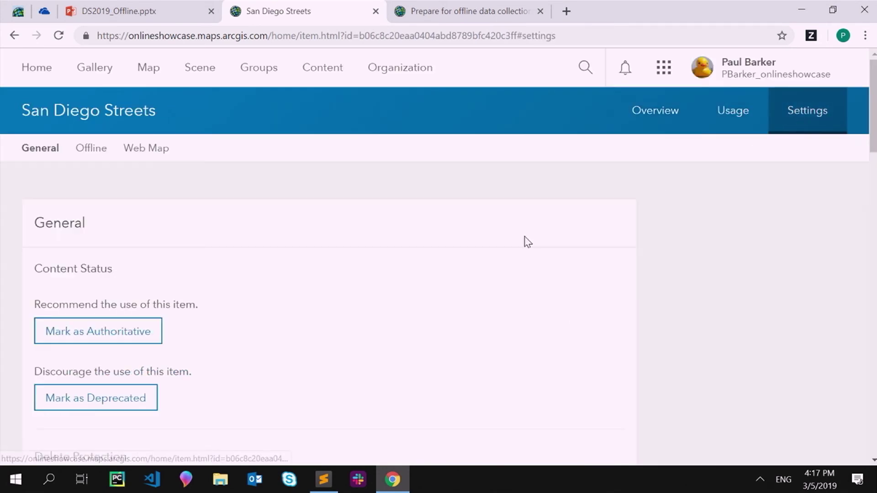
{"action": "scroll", "coordinate": [524, 236], "scroll_direction": "down", "scroll_amount": 7}
{"action": "scroll", "coordinate": [603, 241], "scroll_direction": "down", "scroll_amount": 7}
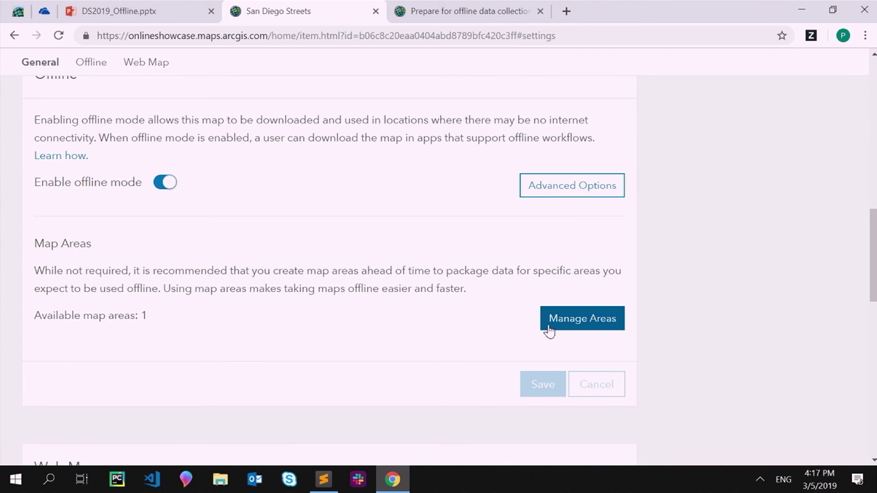
{"action": "left_click", "coordinate": [549, 332]}
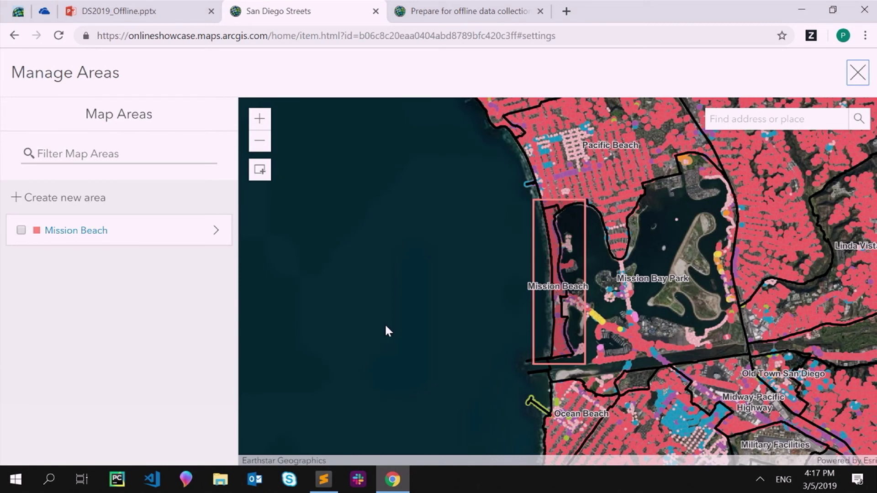
{"action": "left_click", "coordinate": [260, 140]}
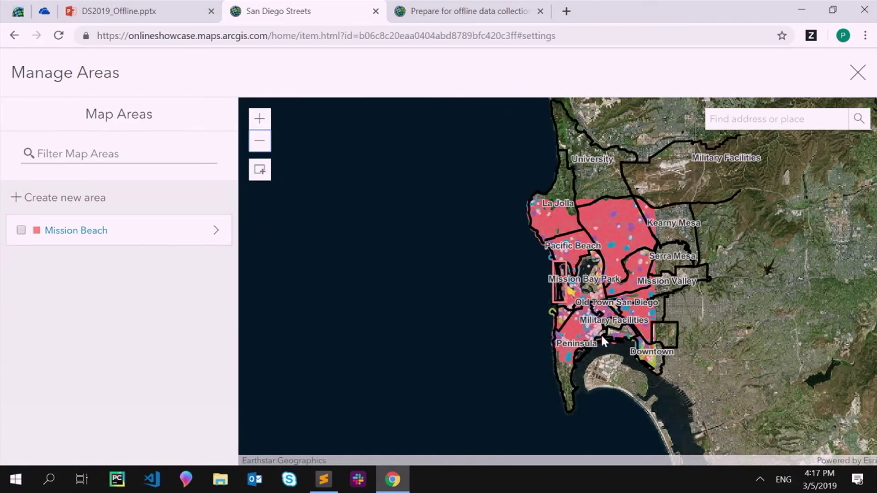
{"action": "double_click", "coordinate": [558, 331]}
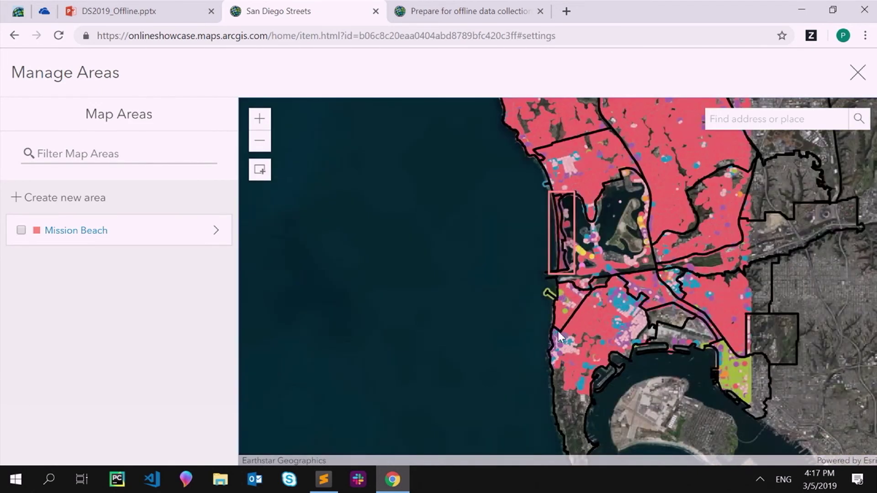
{"action": "double_click", "coordinate": [536, 327]}
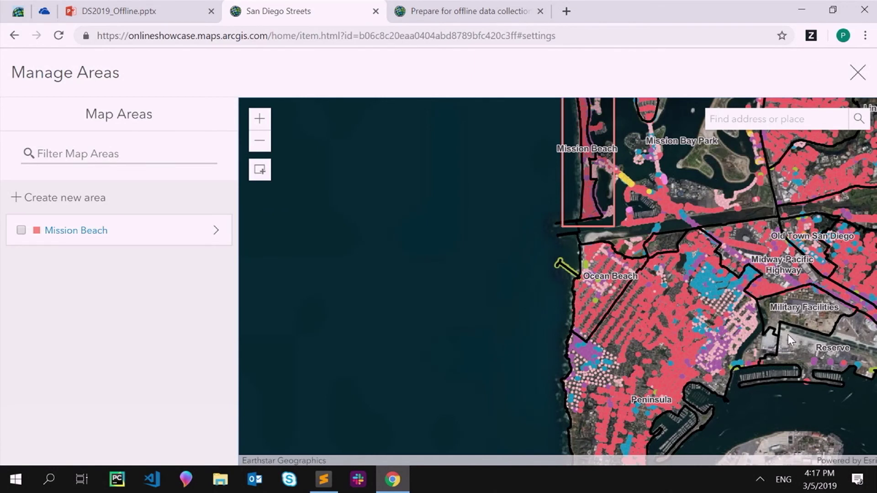
{"action": "left_click_drag", "start_coordinate": [790, 336], "coordinate": [665, 347]}
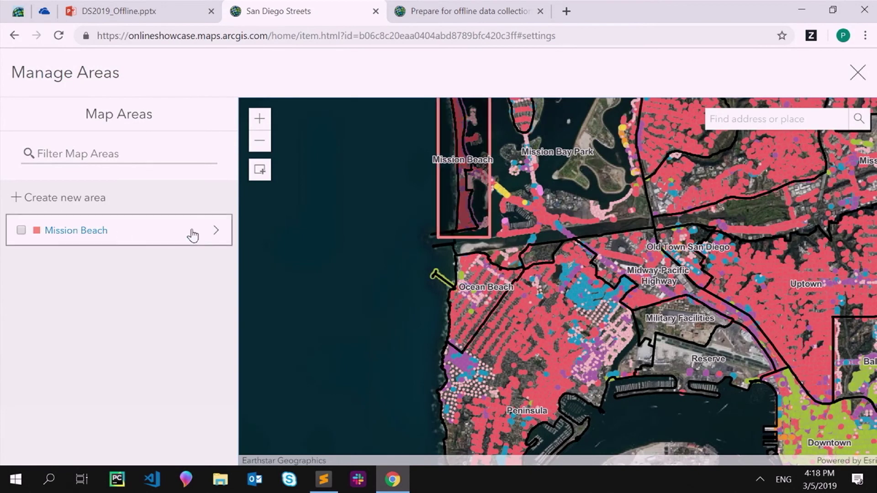
Filter the list of map areas by "mil" and clear the filter
{"action": "left_click", "coordinate": [124, 151]}
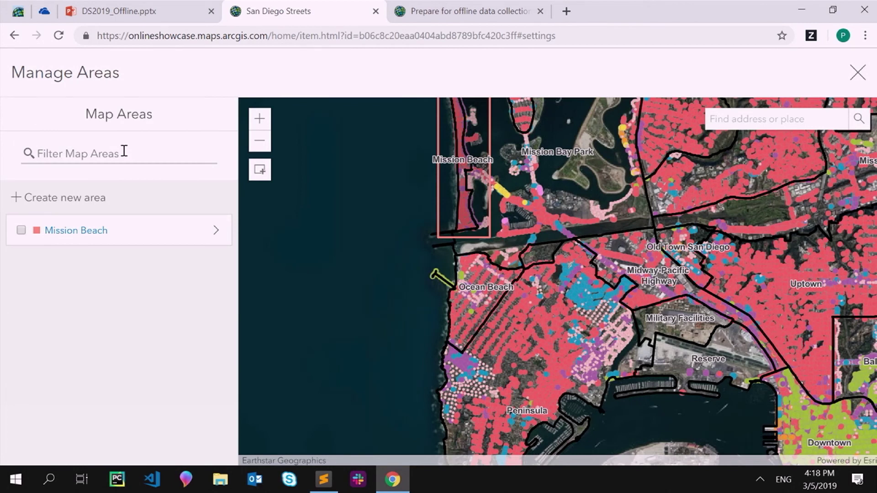
{"action": "type", "text": "mil"}
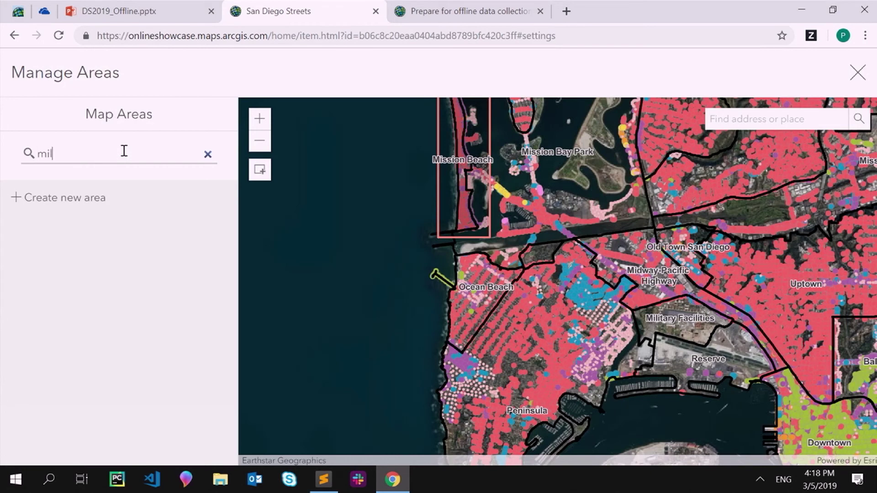
{"action": "key", "text": "BackSpace"}
{"action": "key", "text": "BackSpace"}
{"action": "key", "text": "BackSpace"}
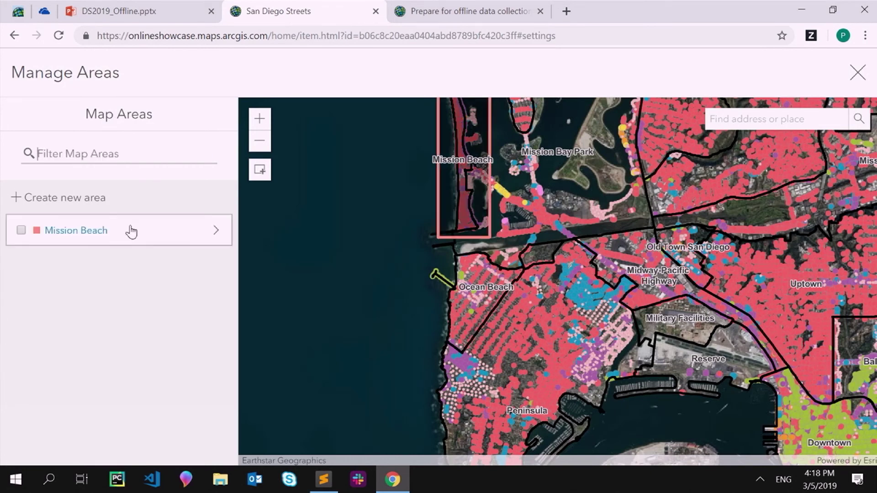
Examine the update schedule and packages of the Mission Beach map area, dismiss the tip, and return to the list of areas
{"action": "left_click", "coordinate": [81, 234]}
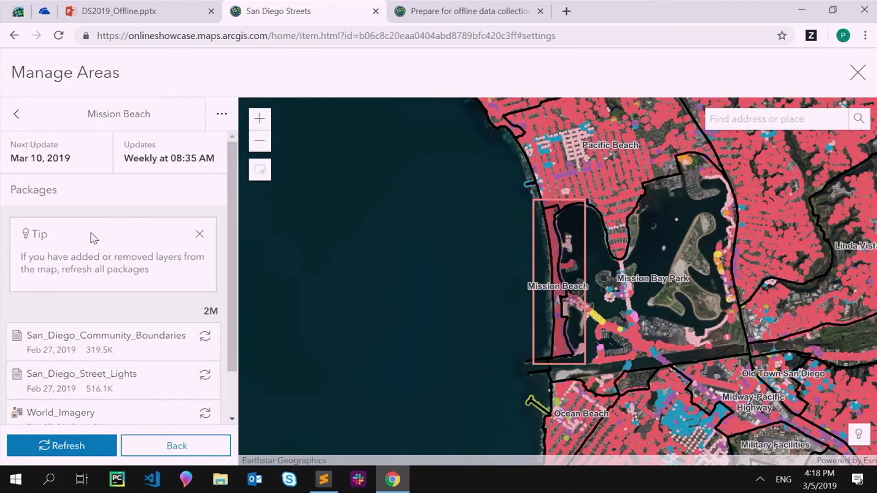
{"action": "left_click", "coordinate": [200, 234]}
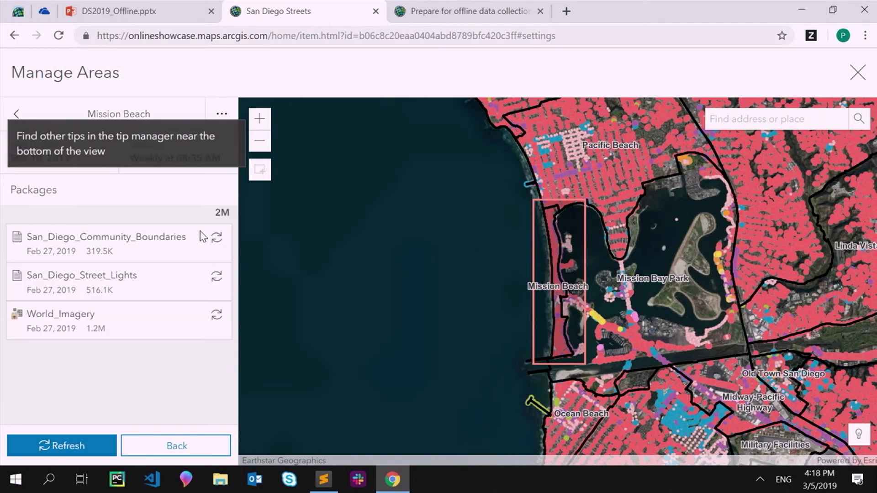
{"action": "left_click", "coordinate": [231, 132]}
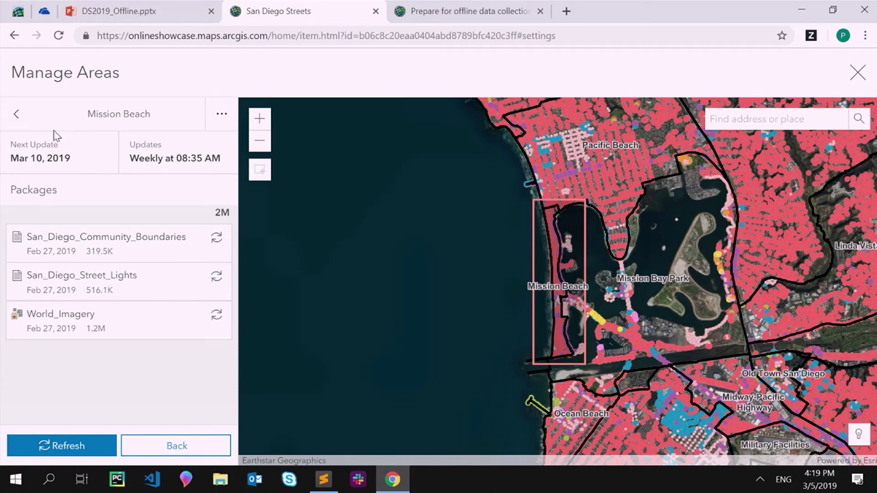
{"action": "left_click", "coordinate": [26, 116]}
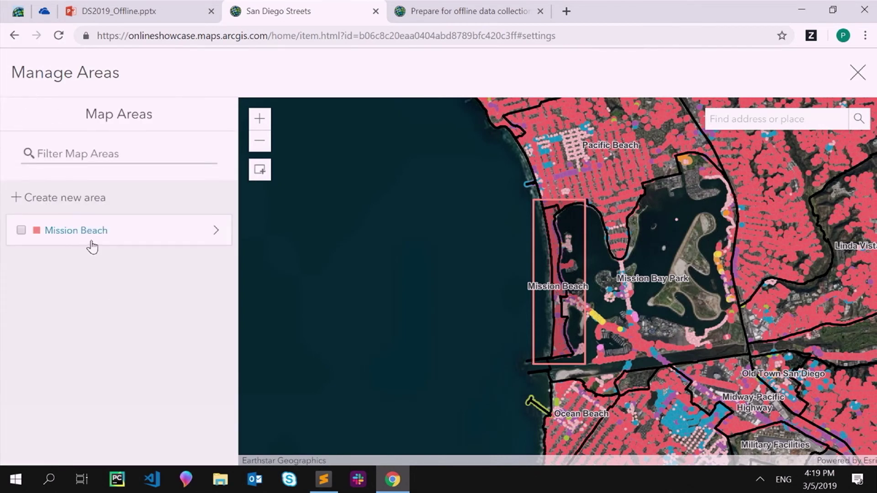
Sketch a new rectangular map area around Mission Bay Park on the map and name it "Mission Bay Park"
{"action": "left_click", "coordinate": [90, 203]}
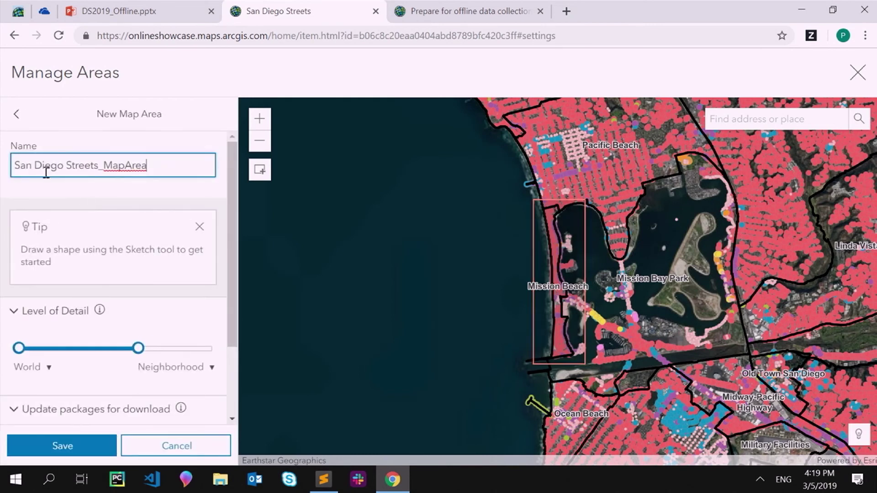
{"action": "left_click", "coordinate": [214, 448]}
{"action": "left_click", "coordinate": [259, 169]}
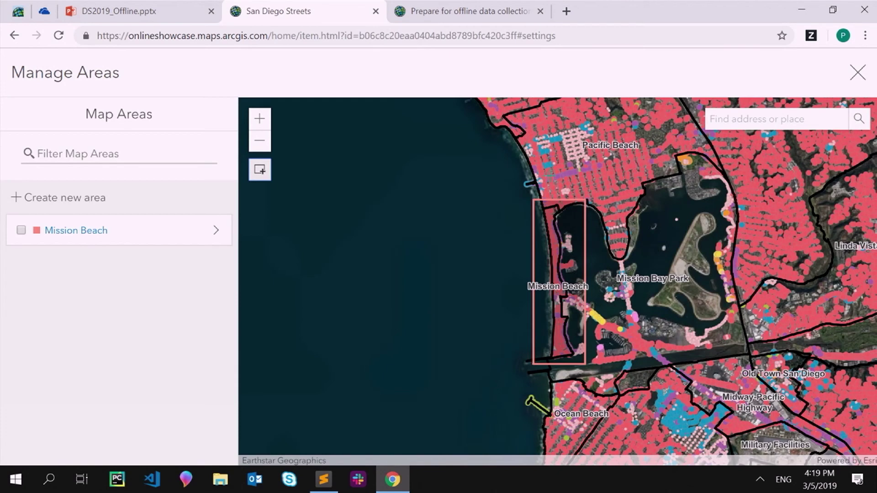
{"action": "mouse_move", "coordinate": [557, 148]}
{"action": "left_mouse_down"}
{"action": "mouse_move", "coordinate": [707, 380]}
{"action": "mouse_move", "coordinate": [765, 386]}
{"action": "mouse_move", "coordinate": [763, 369]}
{"action": "left_mouse_up"}
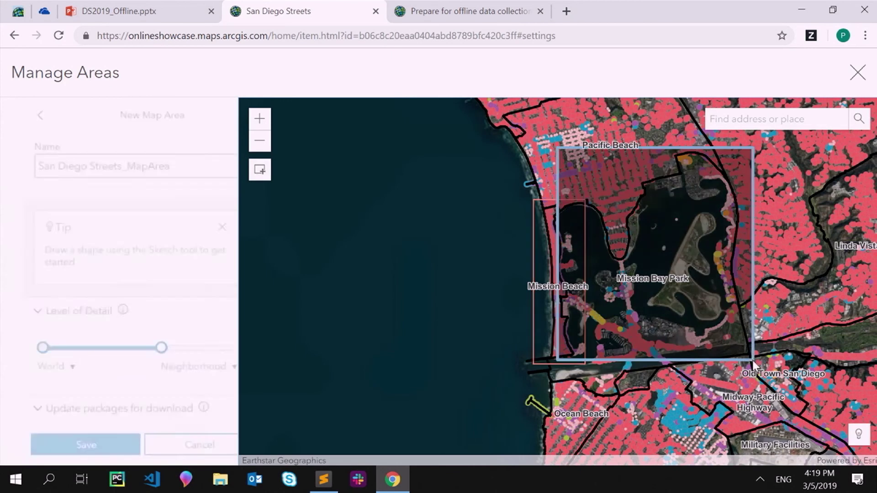
{"action": "left_click_drag", "start_coordinate": [177, 158], "coordinate": [20, 144]}
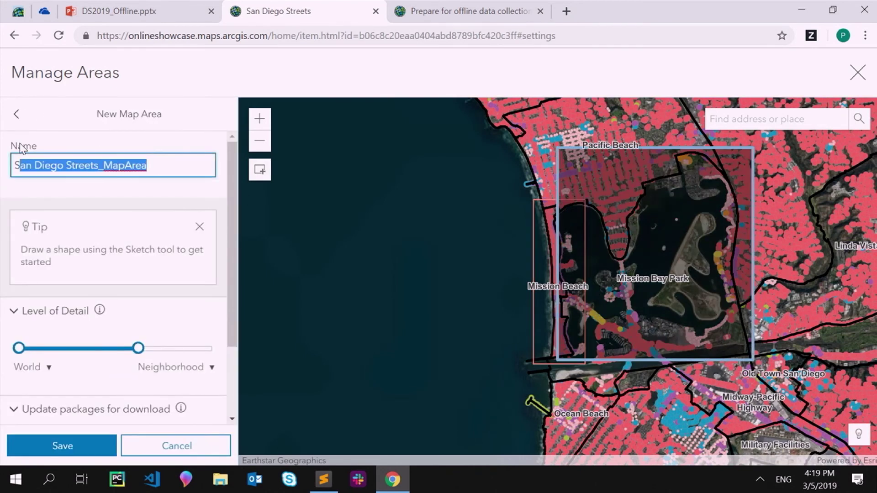
{"action": "key", "text": "BackSpace"}
{"action": "key", "text": "BackSpace"}
{"action": "type", "text": "Mission Bay Park"}
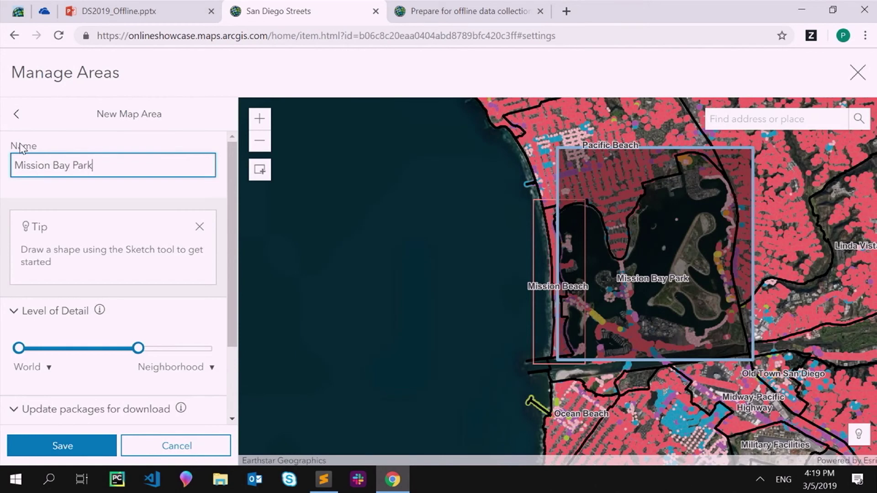
Set the new map area's level of detail to range from World to City, after trying Room as the most detailed level
{"action": "scroll", "coordinate": [230, 313], "scroll_direction": "down", "scroll_amount": 1}
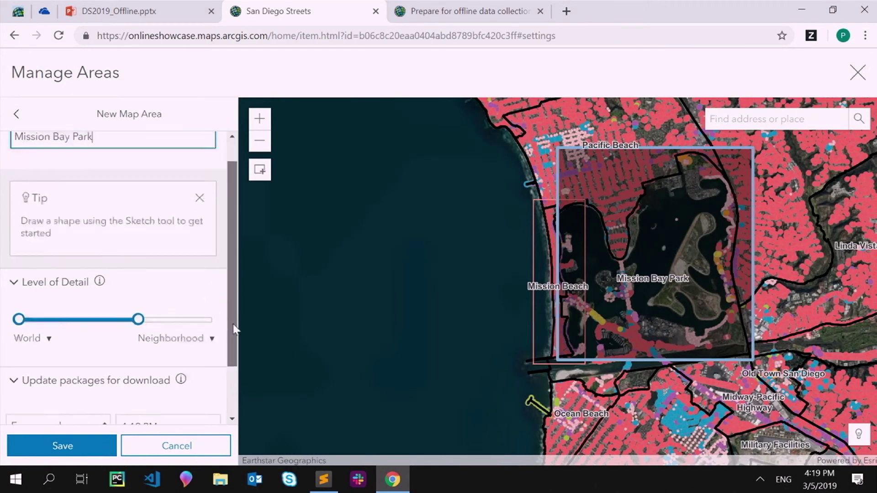
{"action": "mouse_move", "coordinate": [138, 292]}
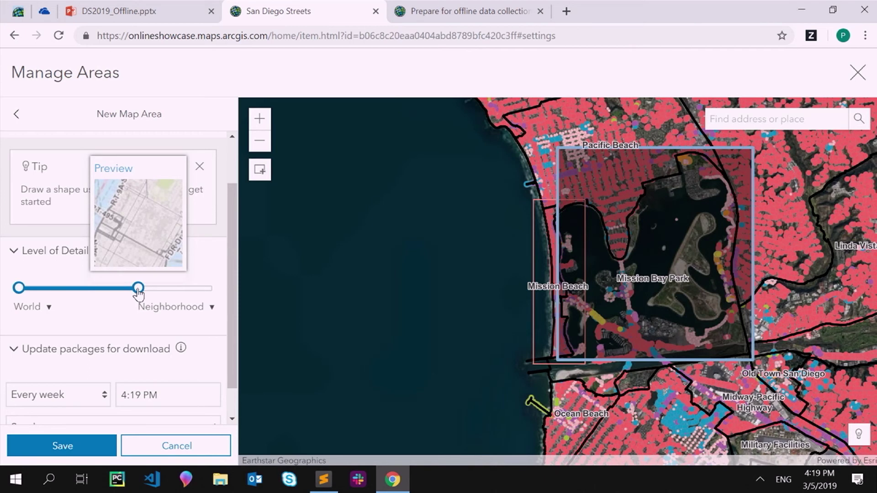
{"action": "left_click_drag", "start_coordinate": [139, 291], "coordinate": [206, 290]}
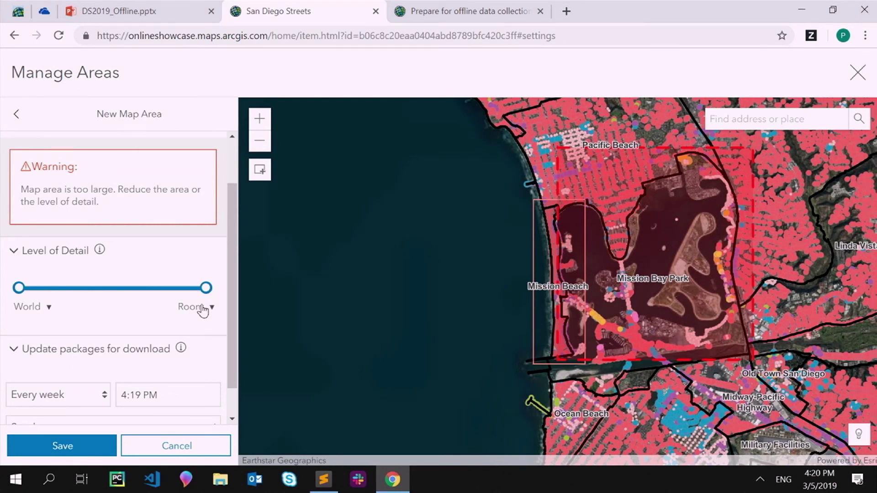
{"action": "left_click_drag", "start_coordinate": [205, 288], "coordinate": [120, 289]}
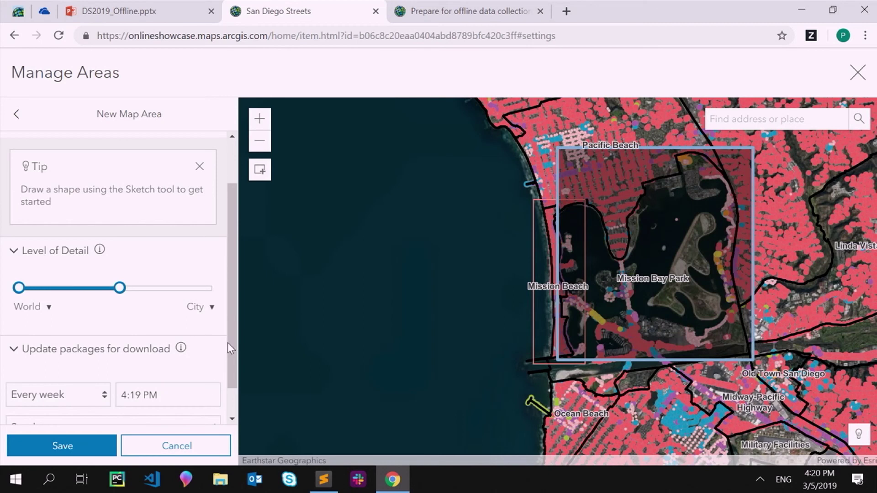
Check the update frequency choices for the area's download packages and save the new map area
{"action": "left_click_drag", "start_coordinate": [230, 333], "coordinate": [232, 365]}
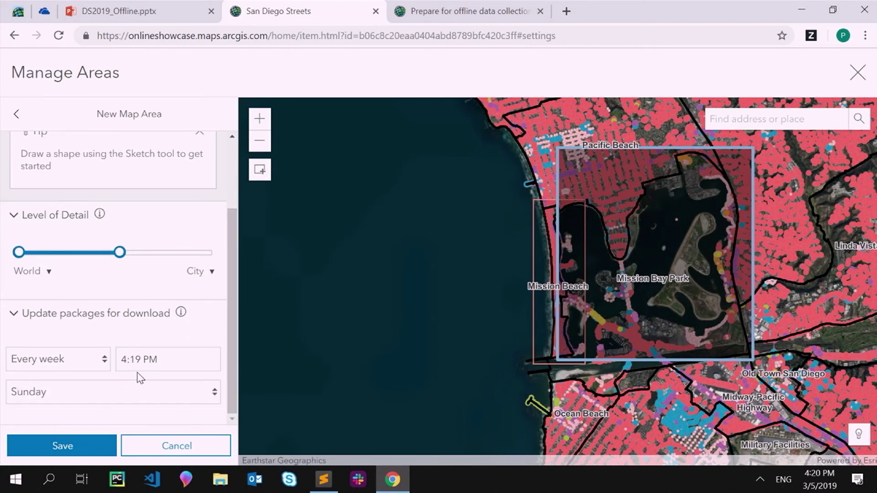
{"action": "left_click", "coordinate": [85, 365]}
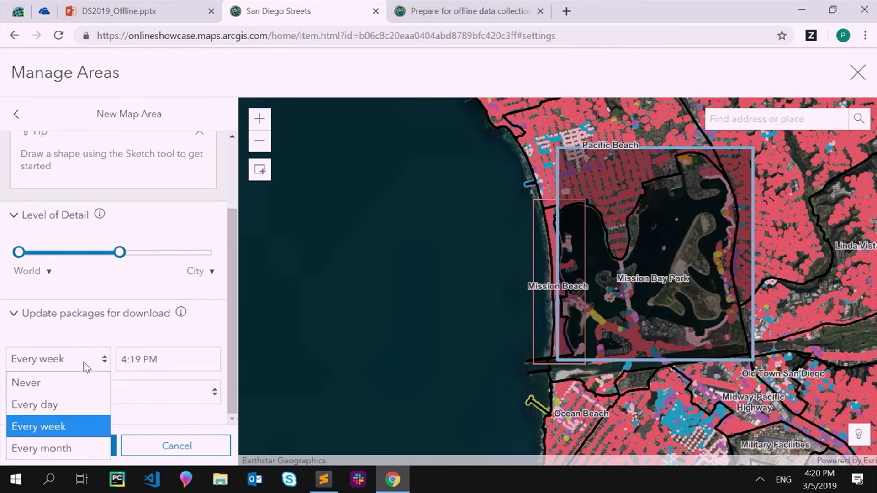
{"action": "left_click", "coordinate": [161, 344]}
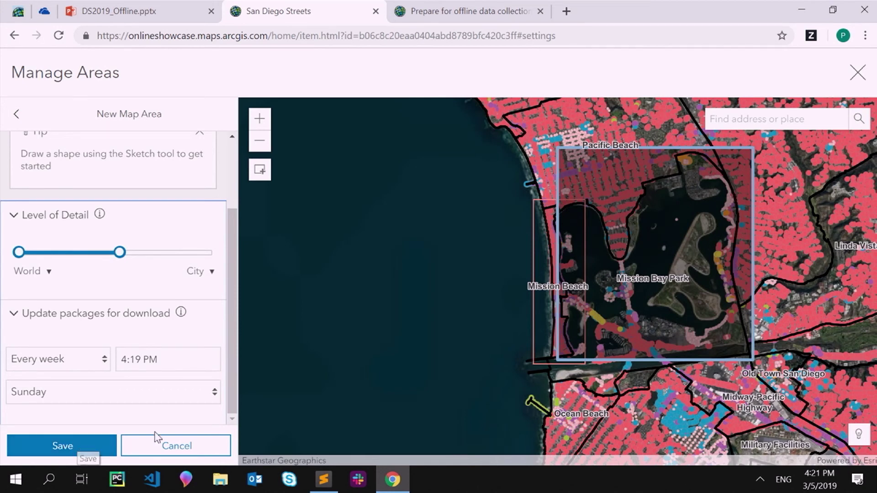
{"action": "left_click", "coordinate": [84, 448]}
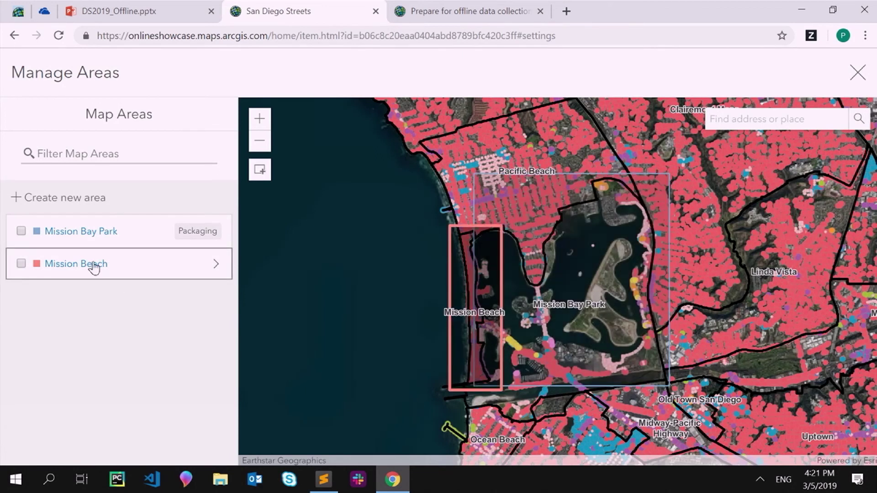
Examine what recreating the Mission Beach map area does and when it is needed, and return to the list of areas
{"action": "left_click", "coordinate": [86, 272]}
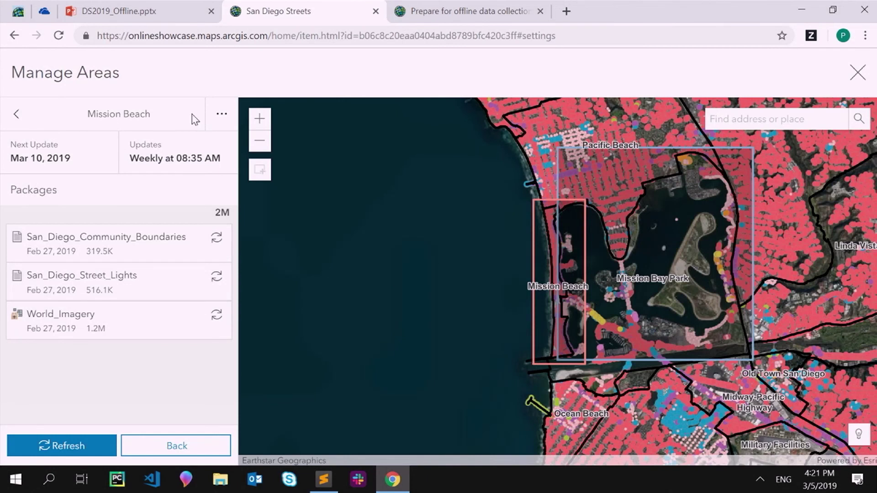
{"action": "left_click", "coordinate": [219, 122]}
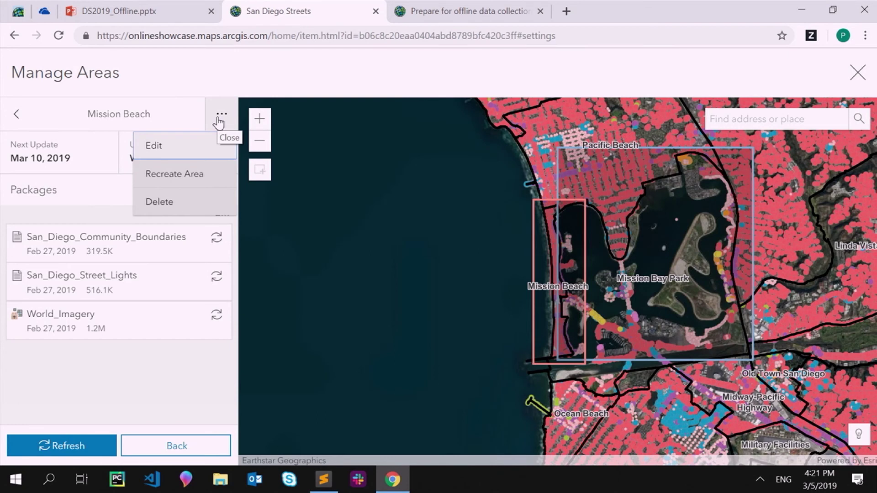
{"action": "left_click", "coordinate": [189, 177]}
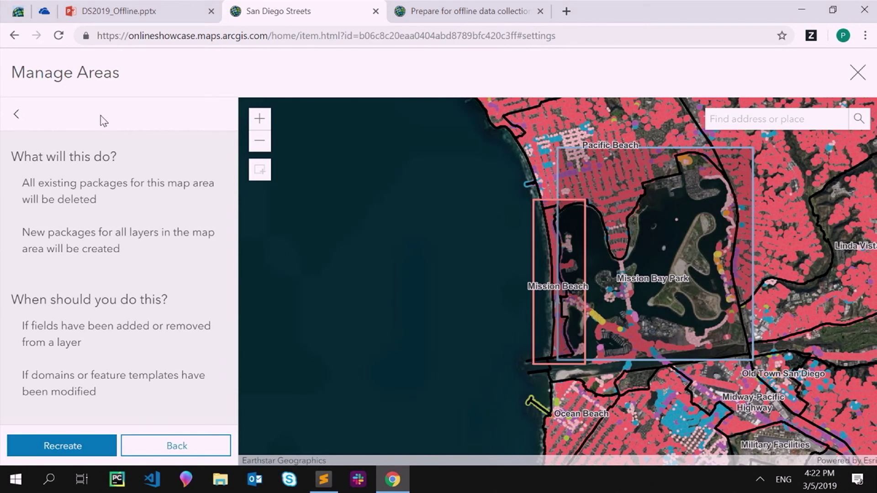
{"action": "left_click", "coordinate": [15, 117]}
{"action": "left_click", "coordinate": [15, 118]}
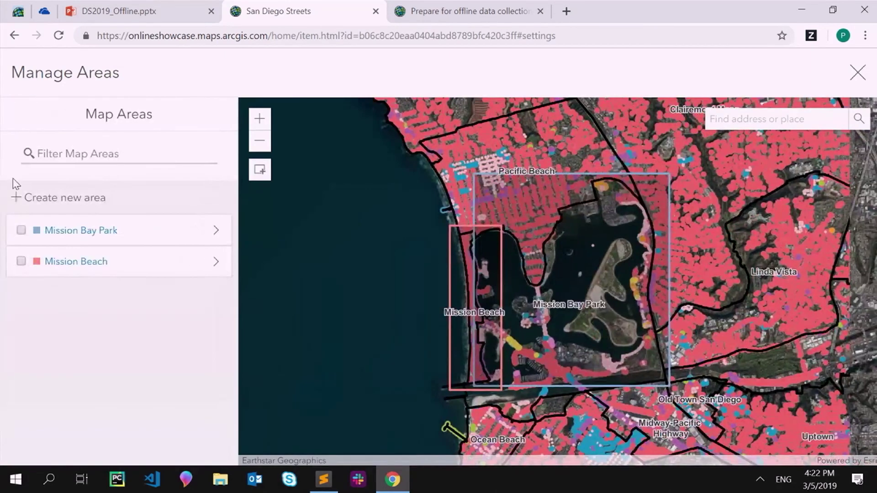
Select both the Mission Bay Park and Mission Beach map areas in the list
{"action": "left_click", "coordinate": [21, 231]}
{"action": "left_click", "coordinate": [21, 262]}
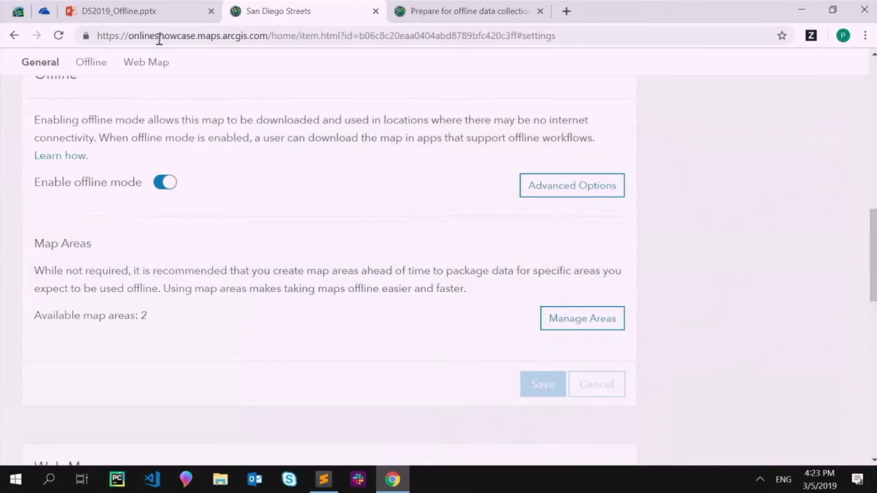
Switch to the DS2019_Offline presentation in PowerPoint Online and start the slide show from the "Things to keep in mind" slide
{"action": "left_click", "coordinate": [162, 14]}
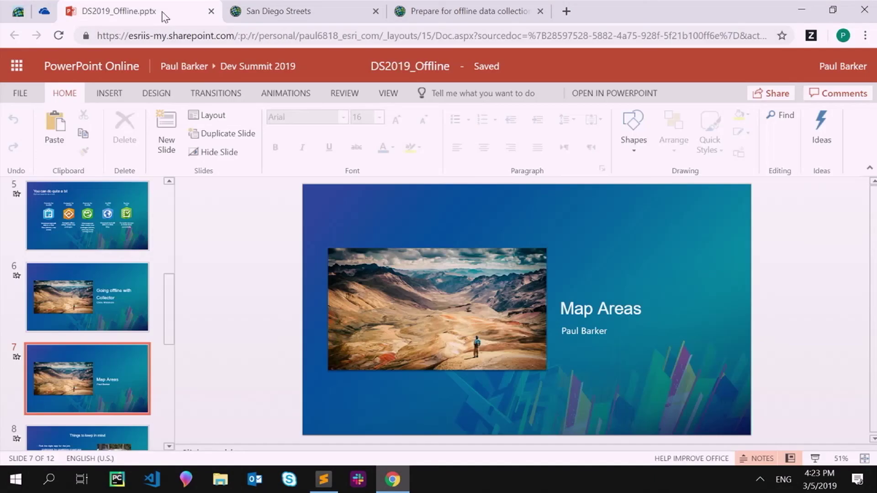
{"action": "scroll", "coordinate": [65, 368], "scroll_direction": "down", "scroll_amount": 3}
{"action": "left_click", "coordinate": [74, 388]}
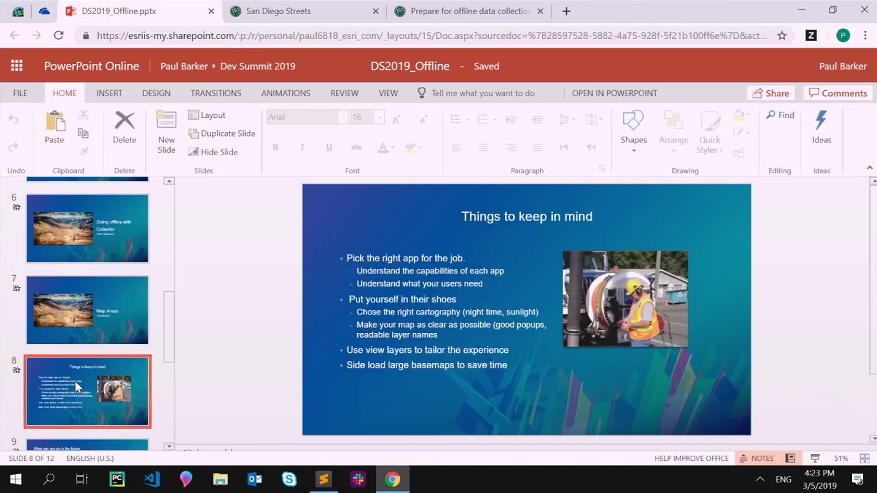
{"action": "left_click", "coordinate": [815, 459]}
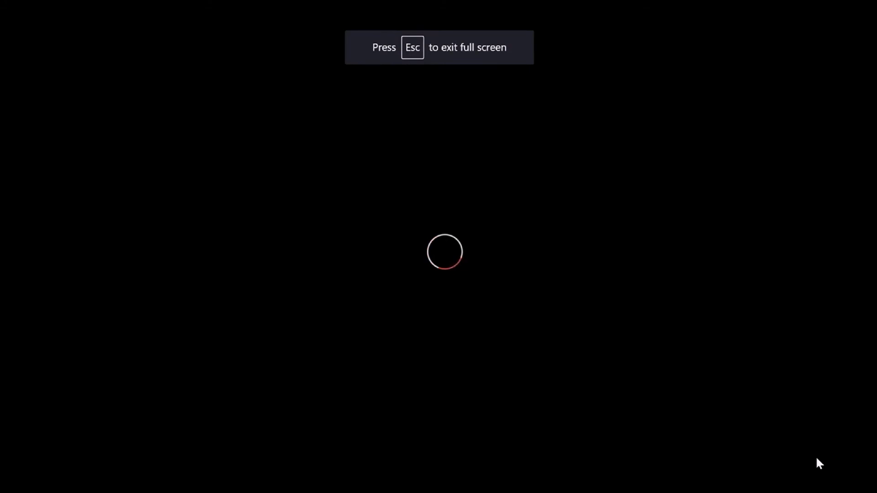